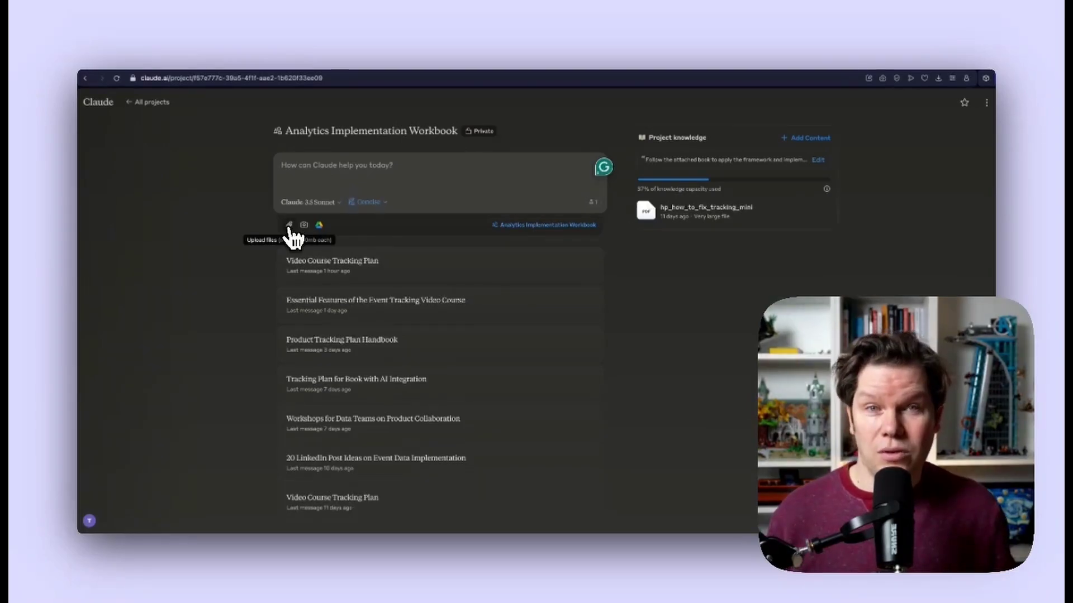
Step: Write a prompt requesting a complete tracking plan for "Notion - a collaboration workspace", covering product entities, activities, properties, customer layer and interaction layer
type("Please create a complete tracking plan for .... where: - - Please first define the product entities, then the activities and properties, then the customer layer, and finally the interaction layer. - Define core properties - List all activities with their:   - Description   - Trigger conditions   - Source systems   - Implementation status   - Related metrics For the customer events, describe how they are defined and constructed based on the product events.")
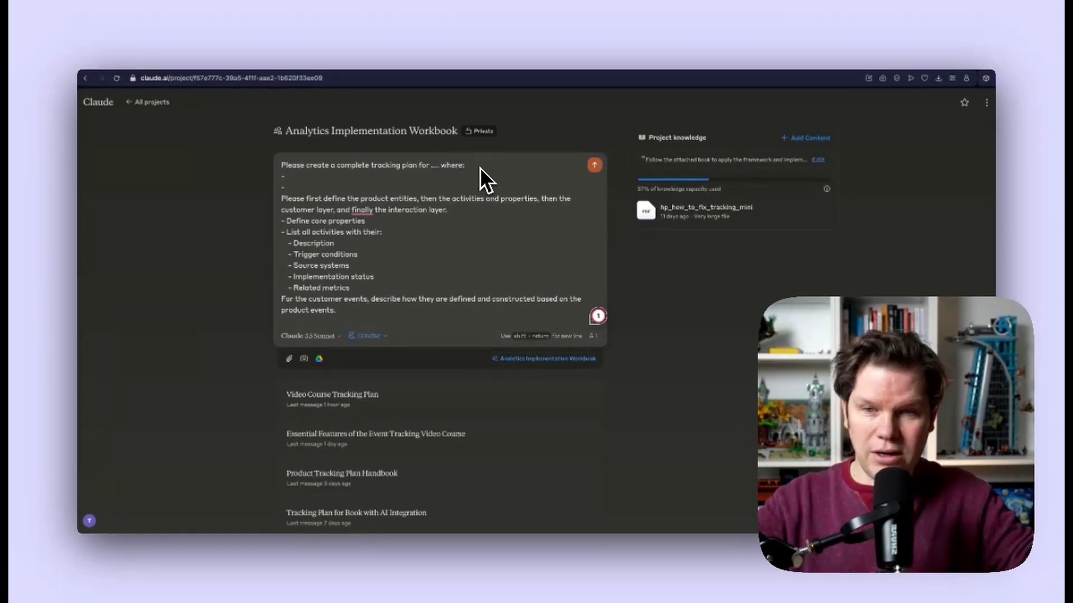
key("BackSpace")
key("BackSpace")
key("BackSpace")
type("No")
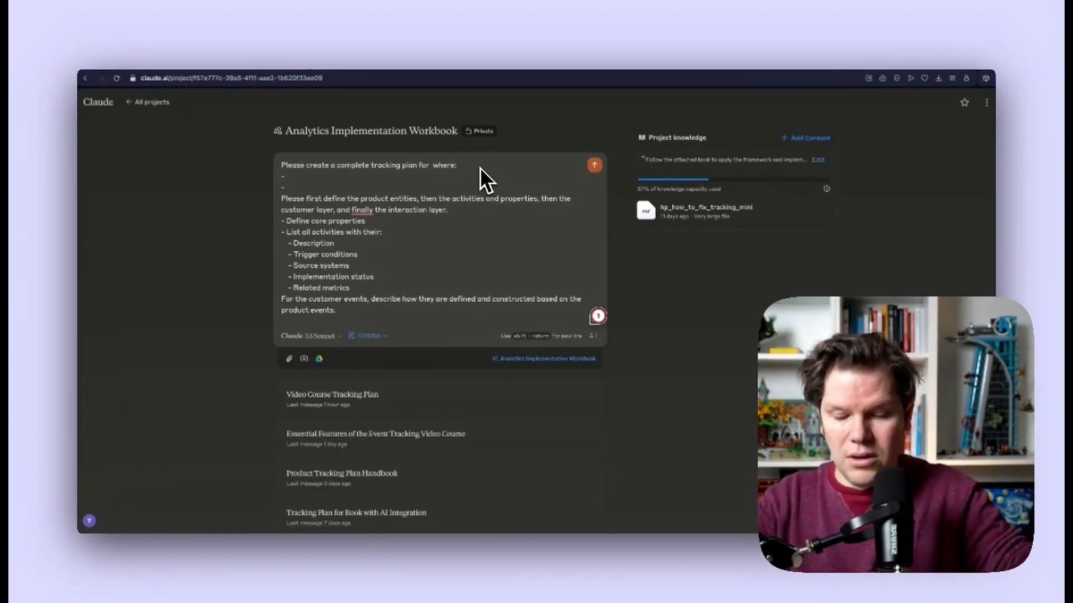
type("tion - a co")
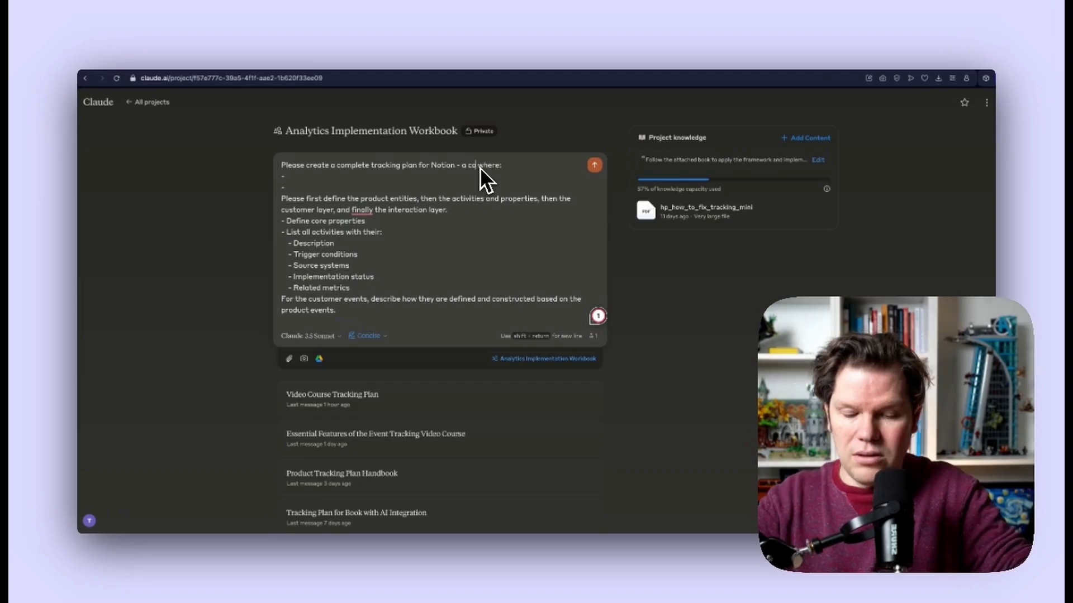
type("llaboration w")
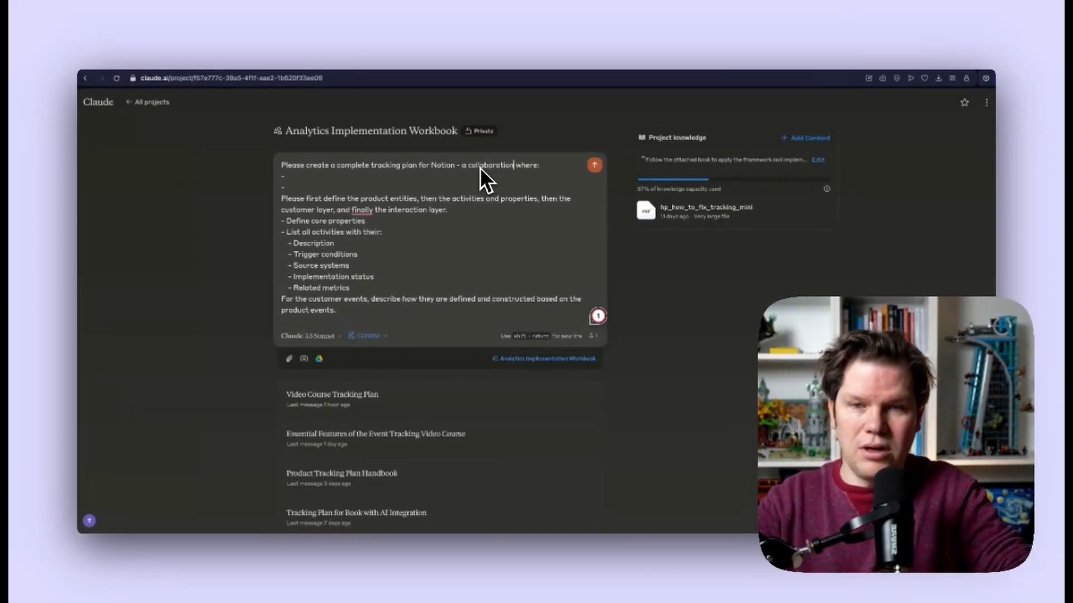
type("orkspace w")
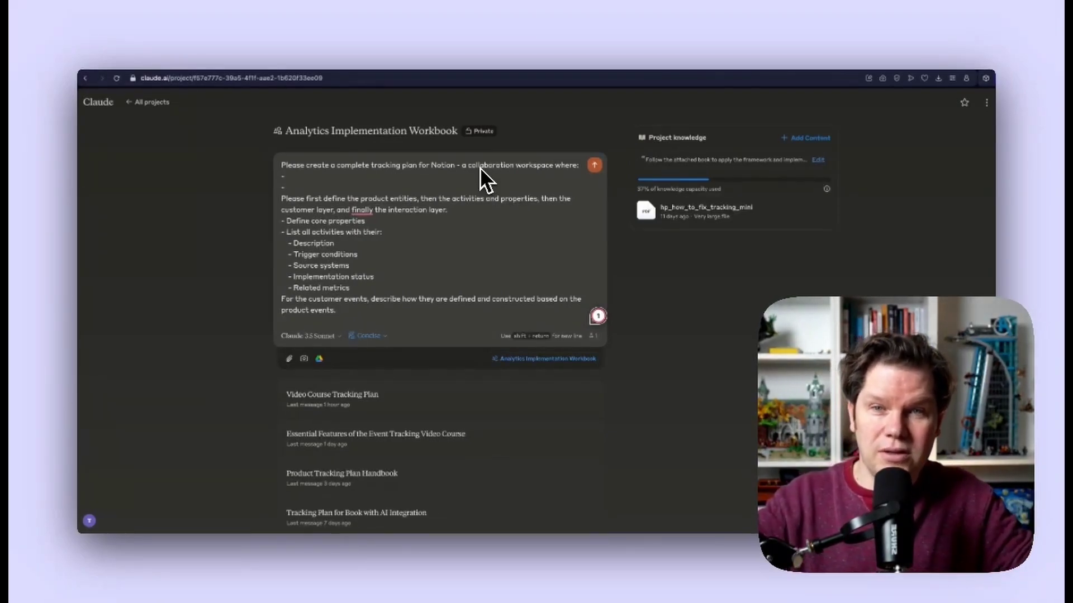
Step: List the product's features in the prompt: creating workspaces, pages with content, sharing, teams, accounts, and subscriptions that unlock more pages or content
key("Down")
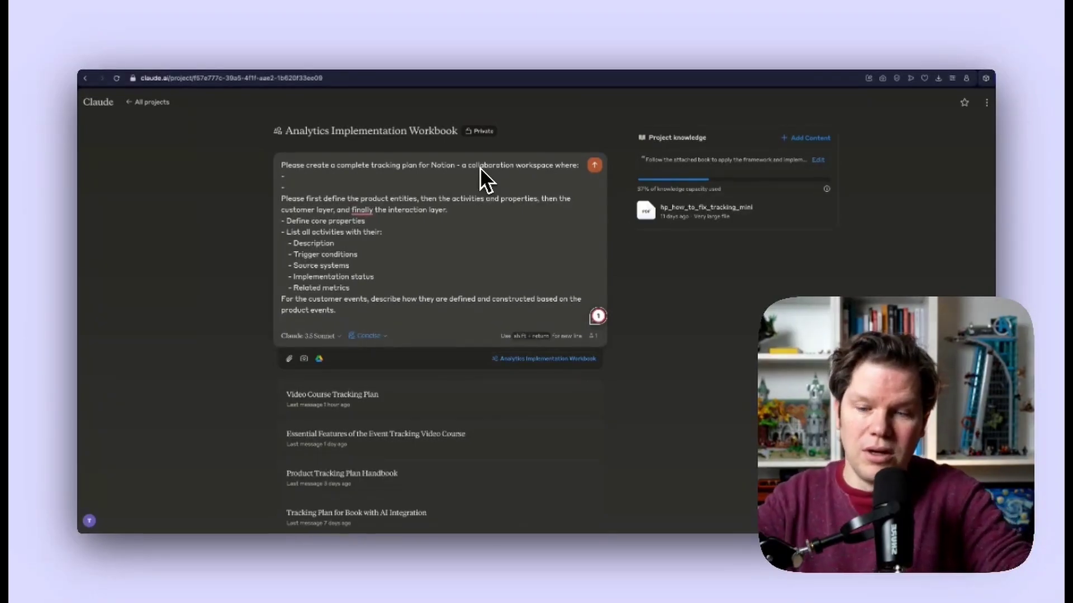
type("users can create workspaces - workspaces can contain pages • On these pages users can add text, images, charts, tables and databases • they can share pages and workspaces with other users • they can create a team and invite team member • they can create an account and a subscription • they need to create a subscription to unlock more pages or more content to add (there is a limitation)")
key("shift+Return")
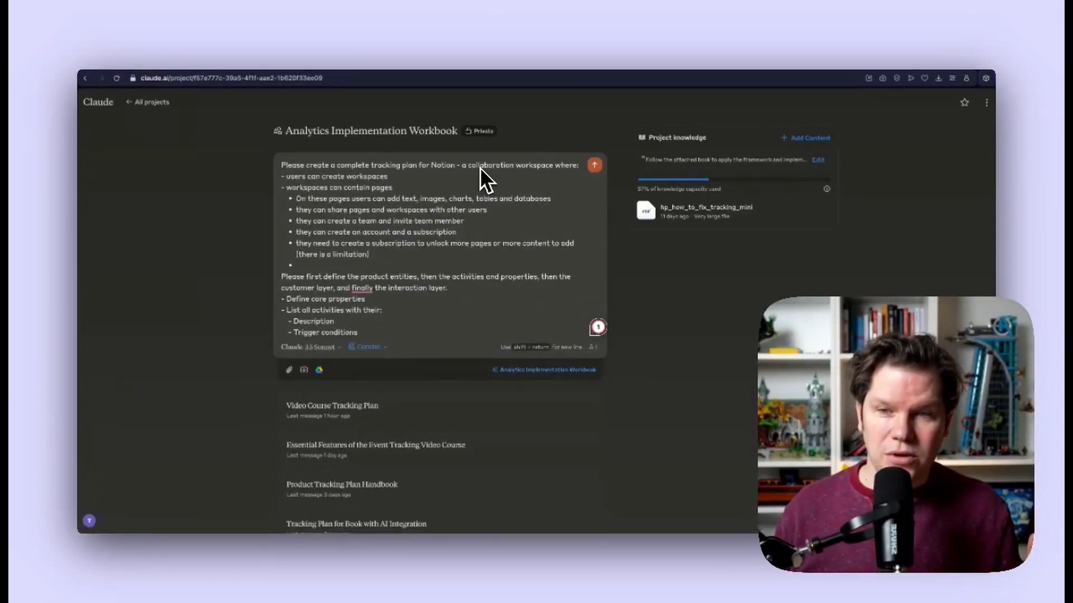
Step: Add the bullet "users can link pages between each other to make navigation easy" and a blank line before the instructions
key("Tab")
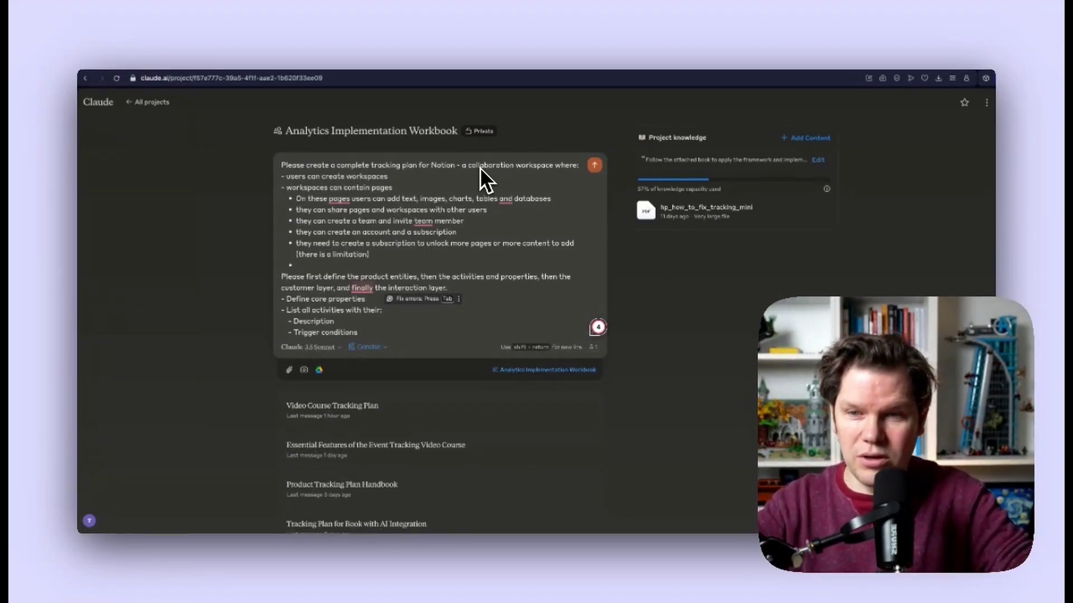
type("users can")
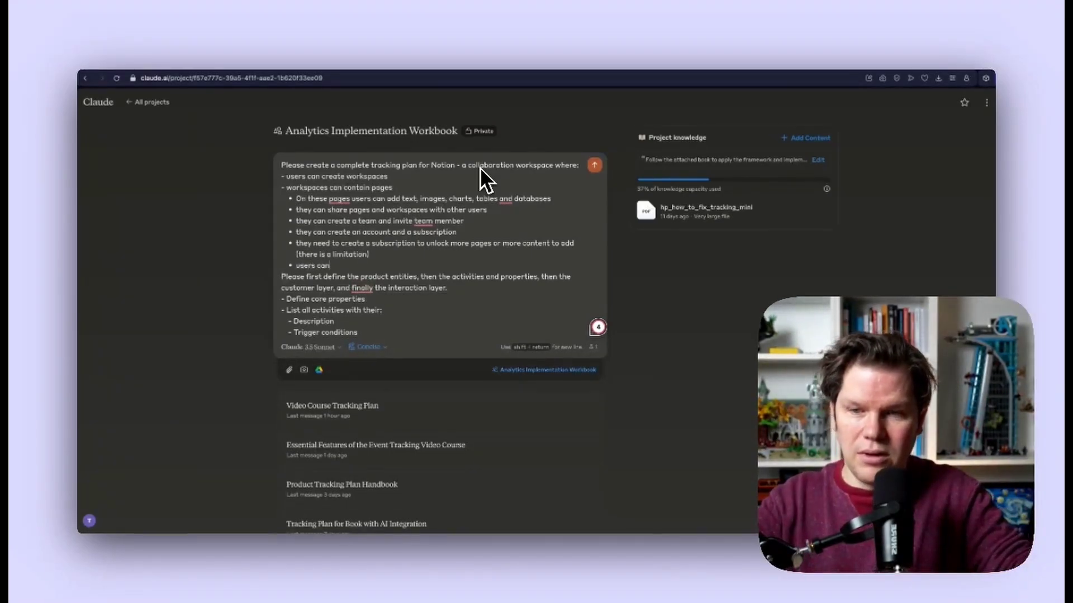
type(" link page")
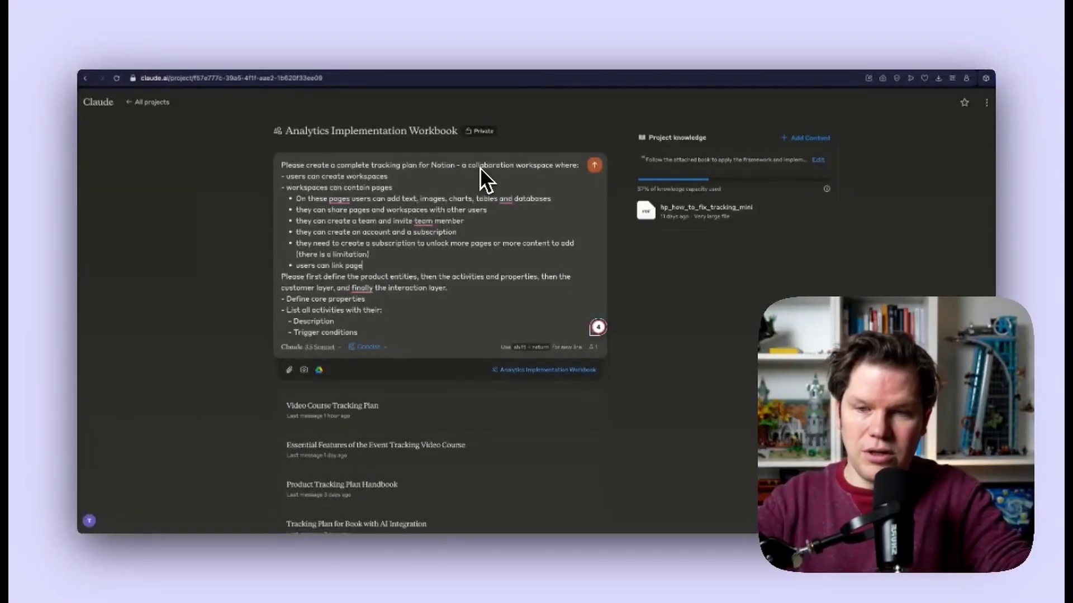
type("s wetween each other")
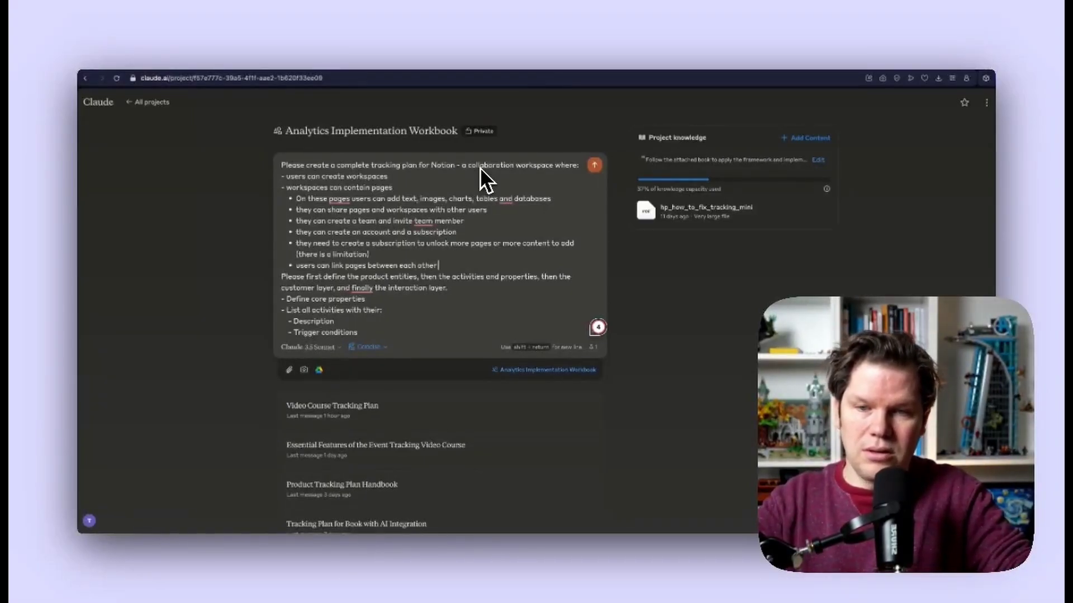
type(" to make navigation easy")
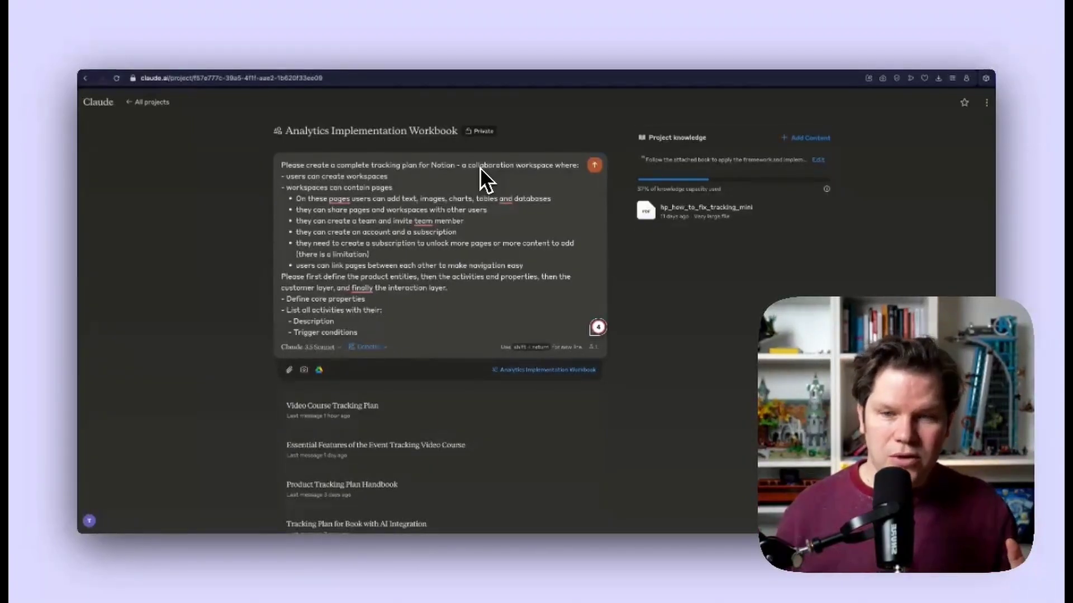
key("shift+Return")
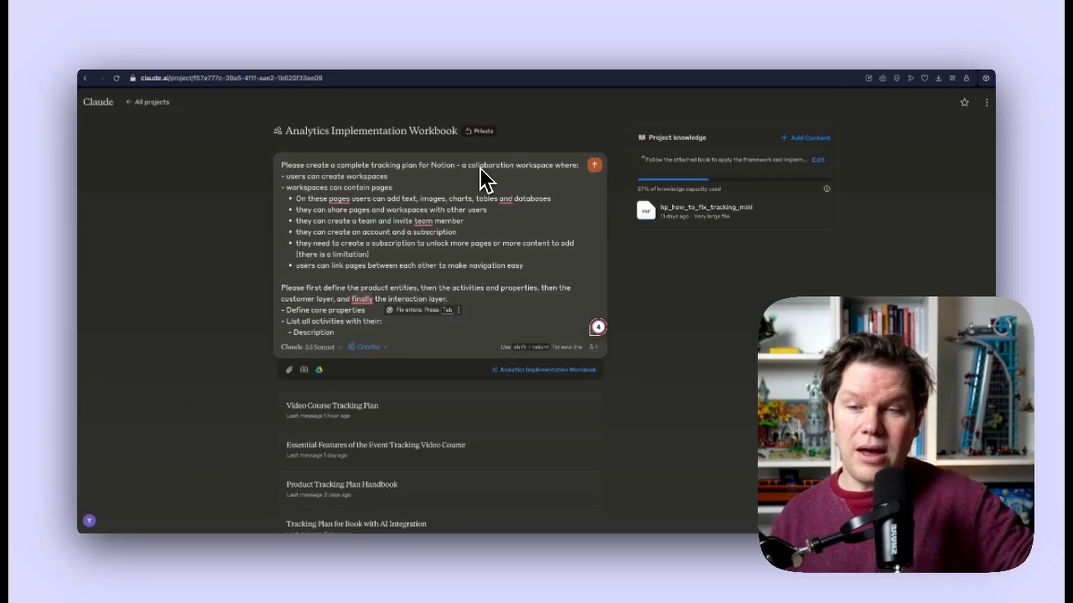
Step: Review the prompt's feature bullets, layer instructions and the list of details requested for each activity
key("Down")
key("Down")
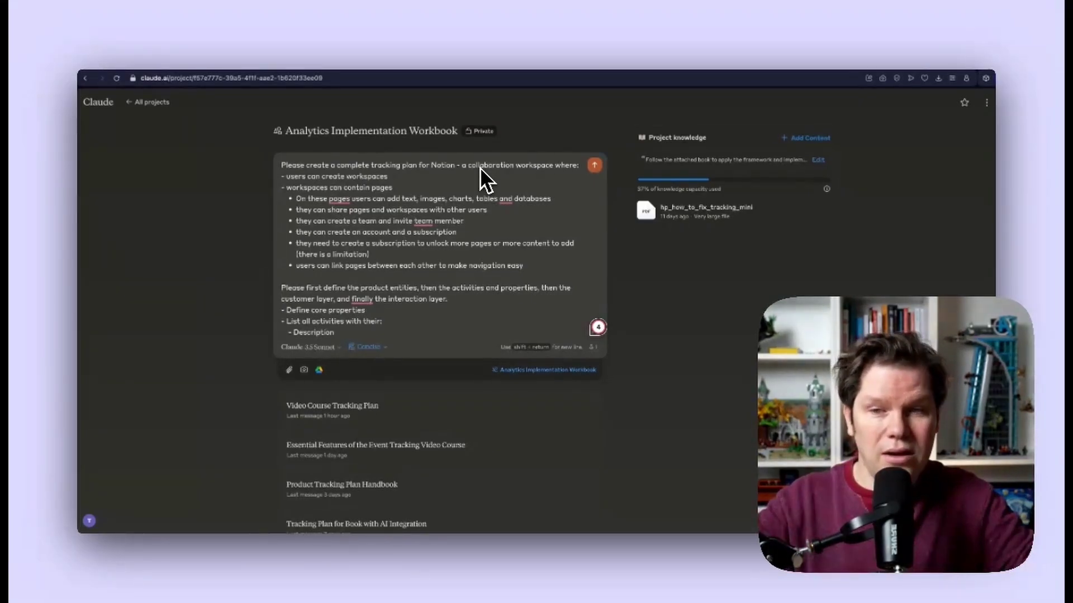
key("Up")
key("Up")
key("Up")
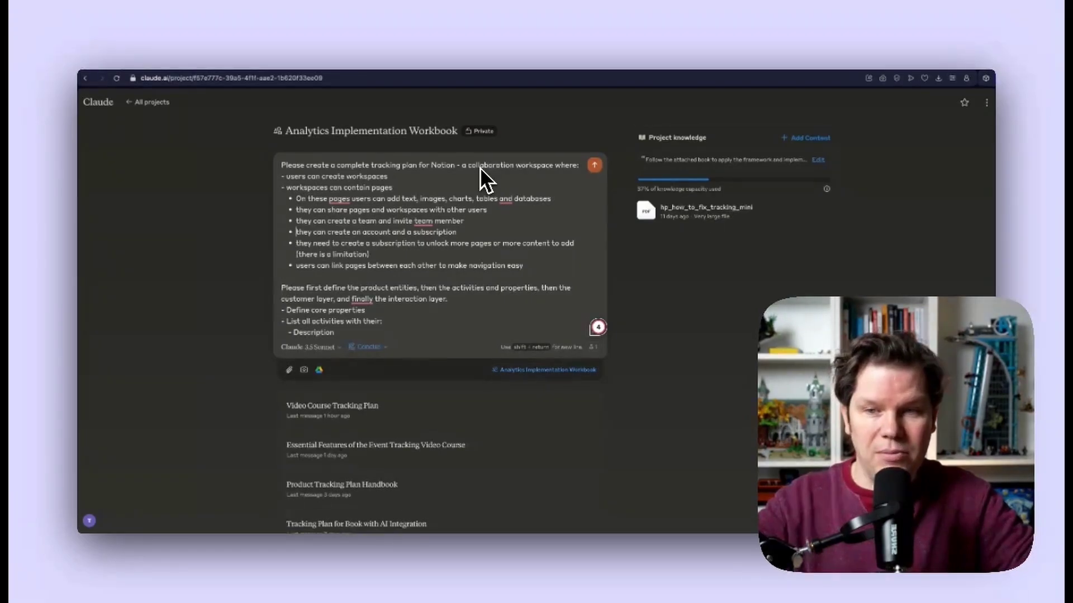
key("Up")
key("Up")
key("Down")
key("Down")
key("Down")
key("Down")
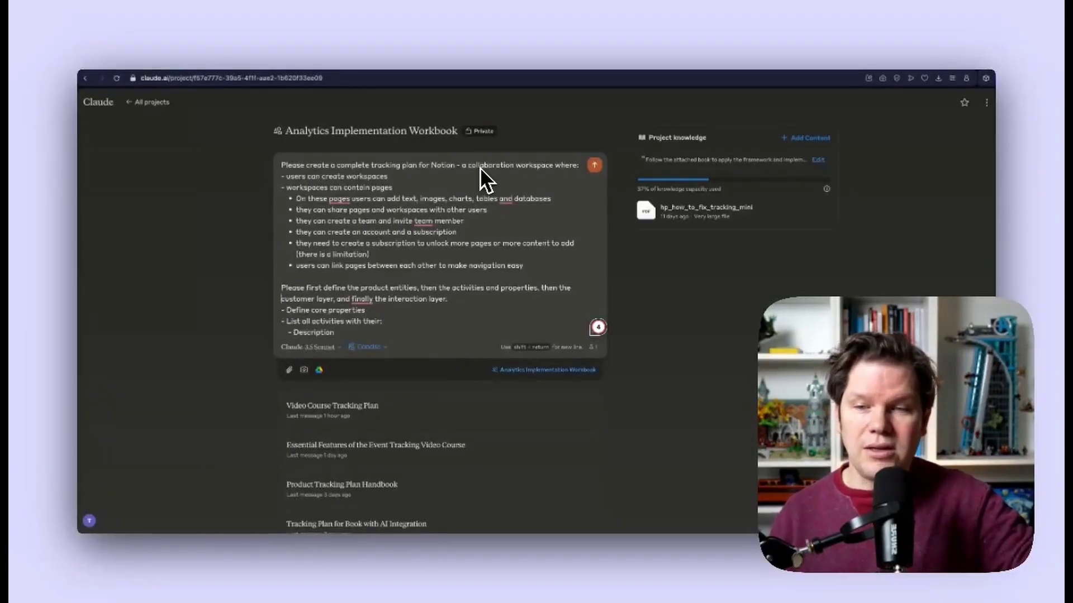
scroll(481, 168, "down", 2)
key("Down")
key("Down")
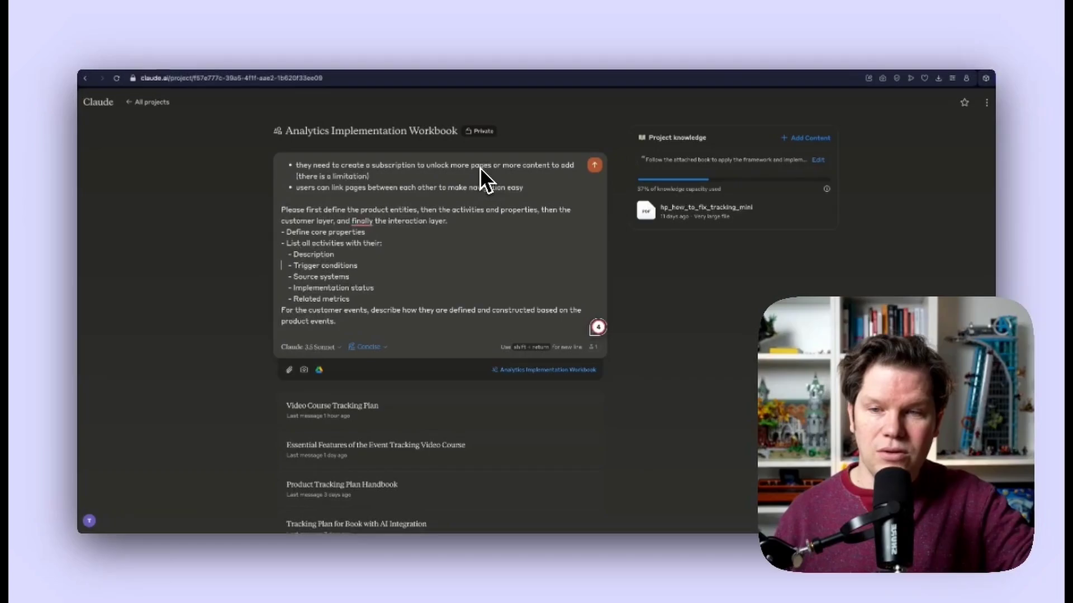
key("Right")
key("Right")
key("Up")
key("Up")
key("Right")
key("Down")
key("Down")
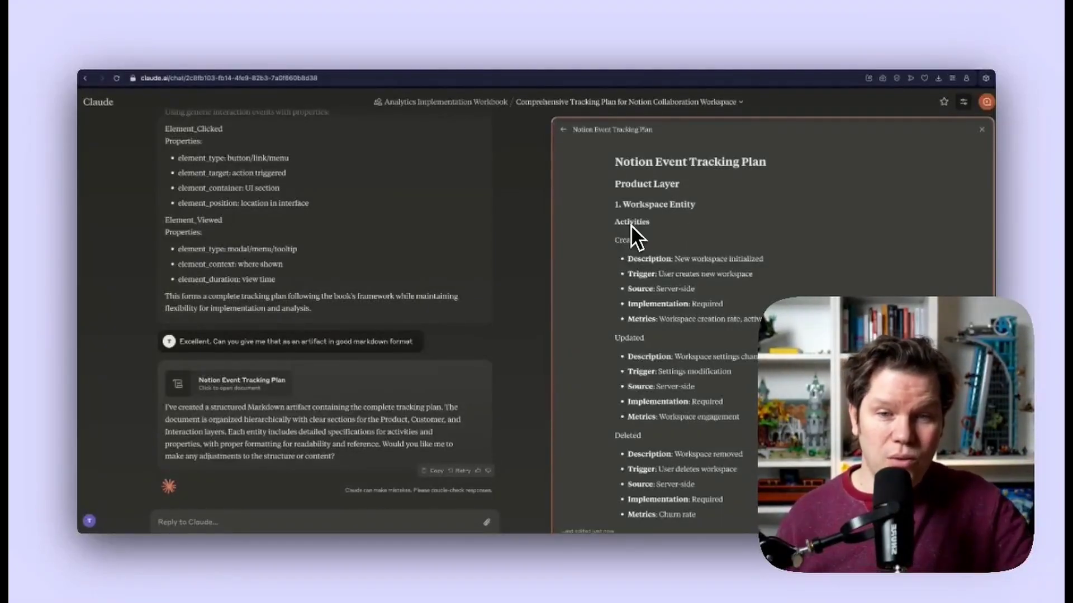
Step: Look through the Notion Event Tracking Plan's product layer, from the Workspace entity through Page, Account and Team to the Block entity
scroll(681, 339, "down", 1)
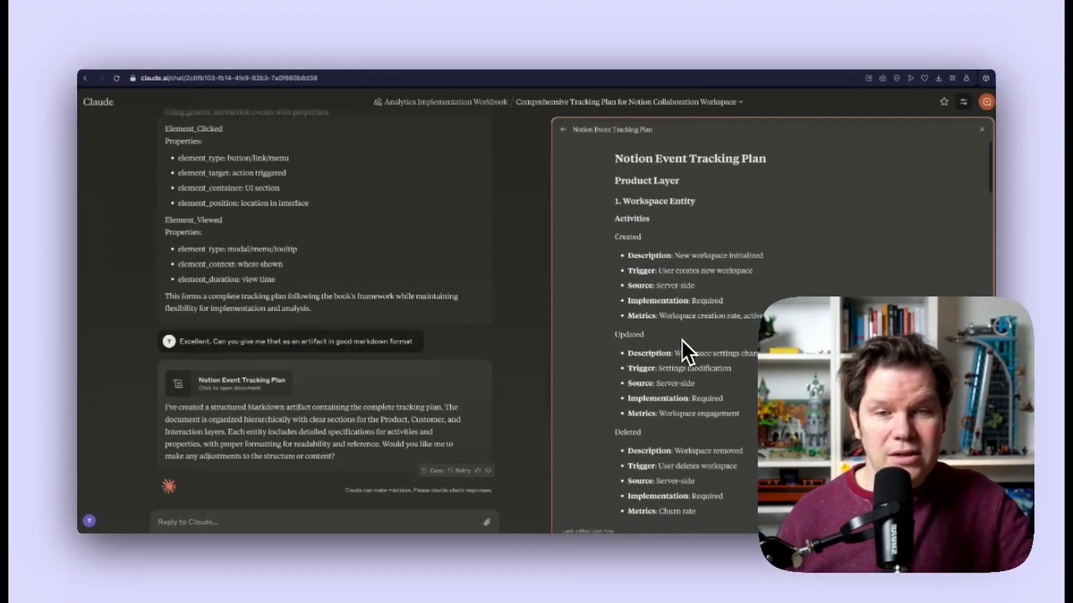
scroll(666, 276, "down", 10)
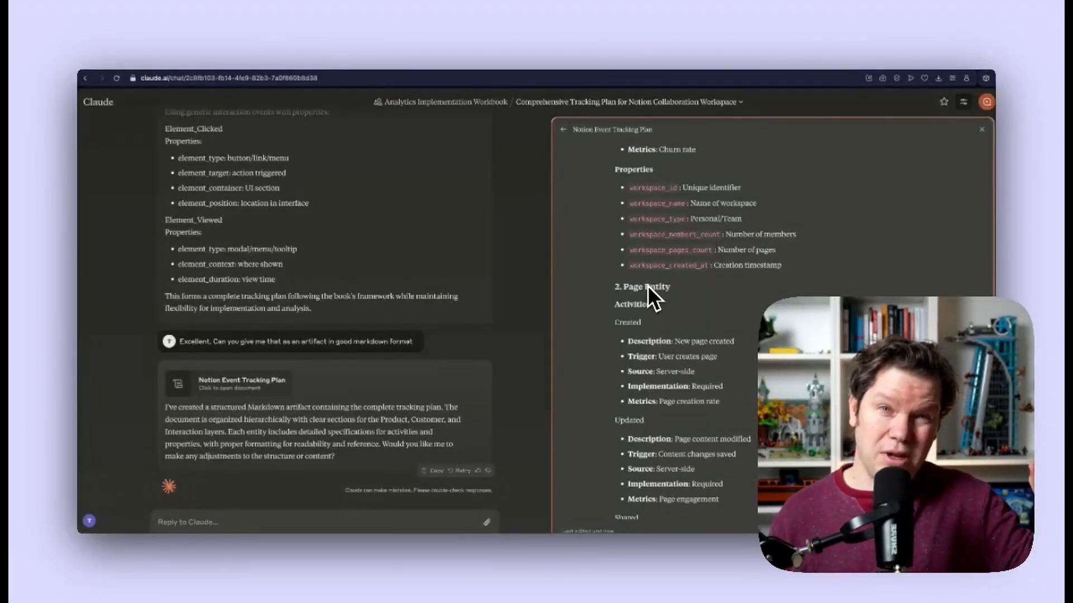
scroll(648, 286, "down", 10)
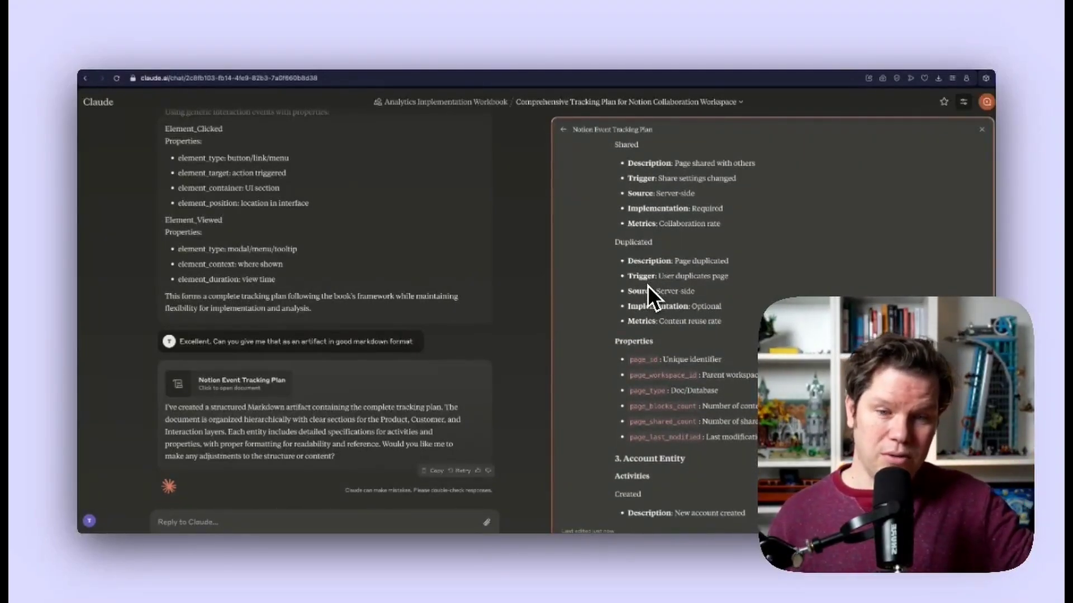
scroll(648, 286, "down", 5)
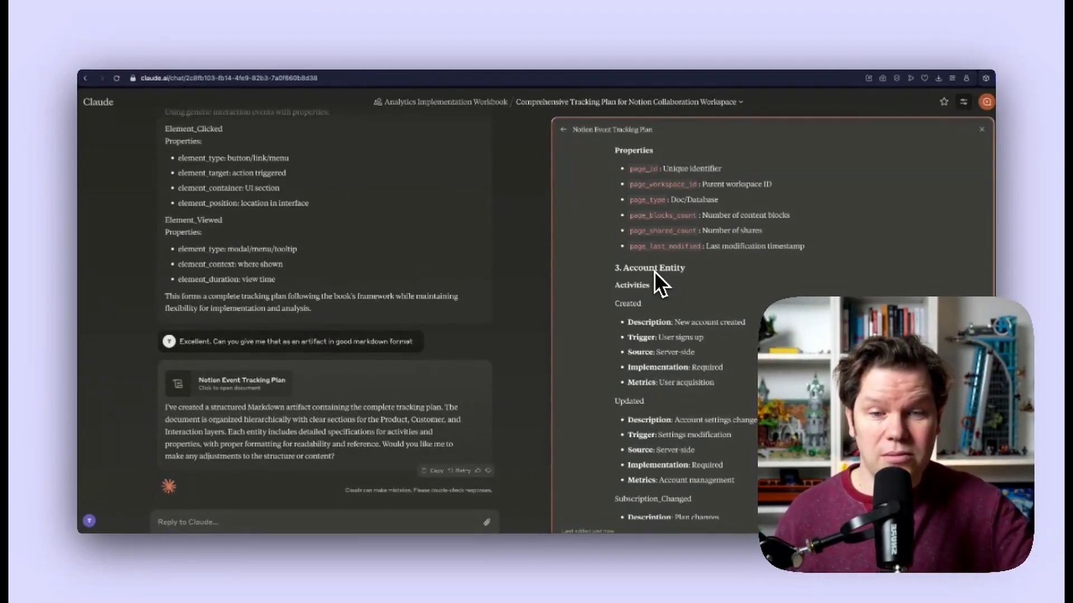
scroll(655, 270, "down", 10)
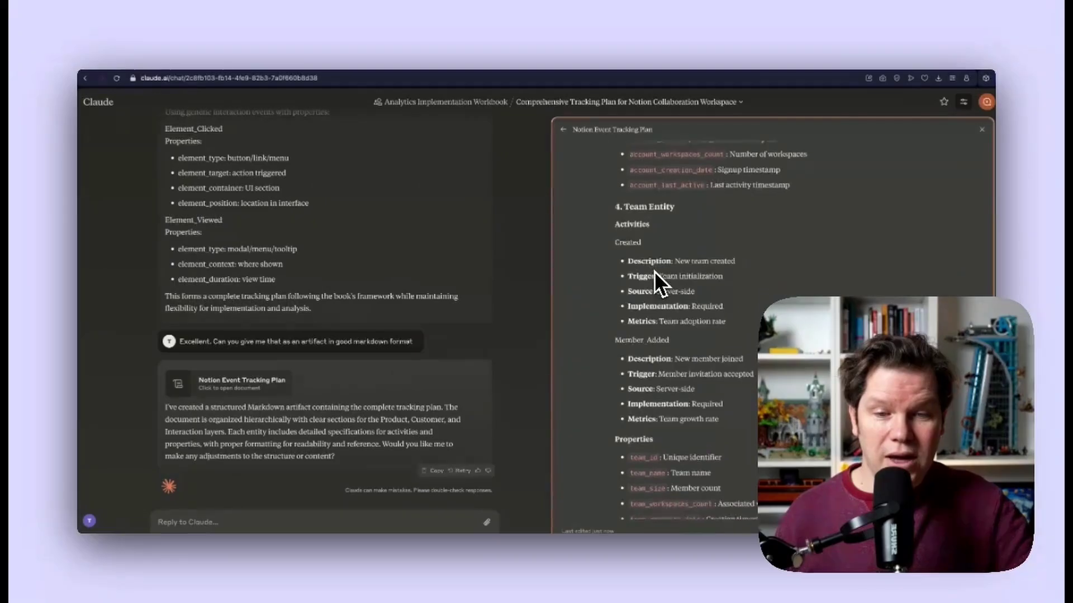
scroll(655, 271, "down", 2)
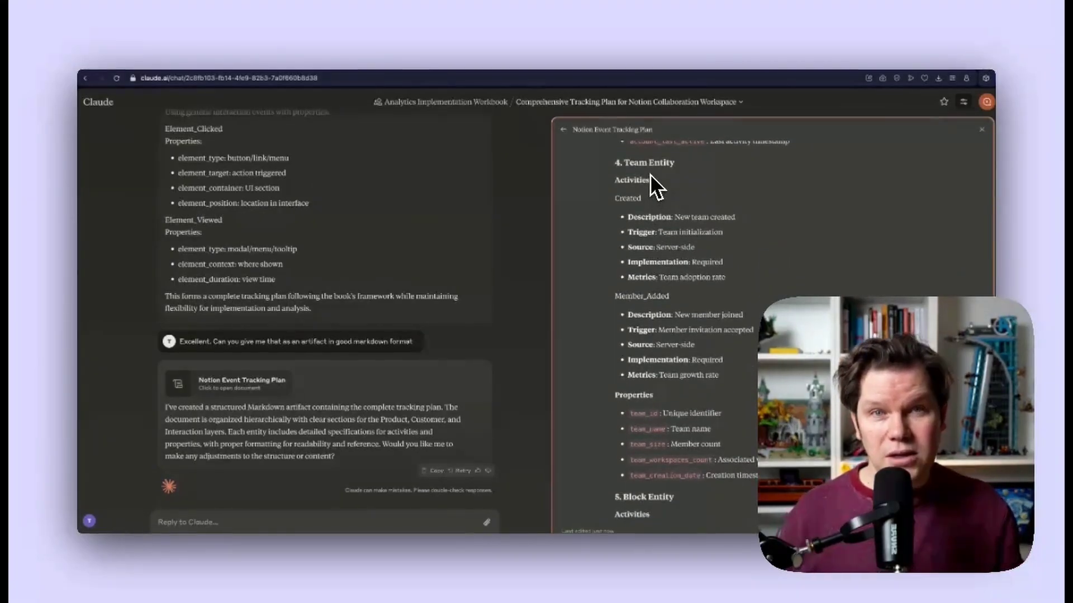
scroll(651, 175, "down", 15)
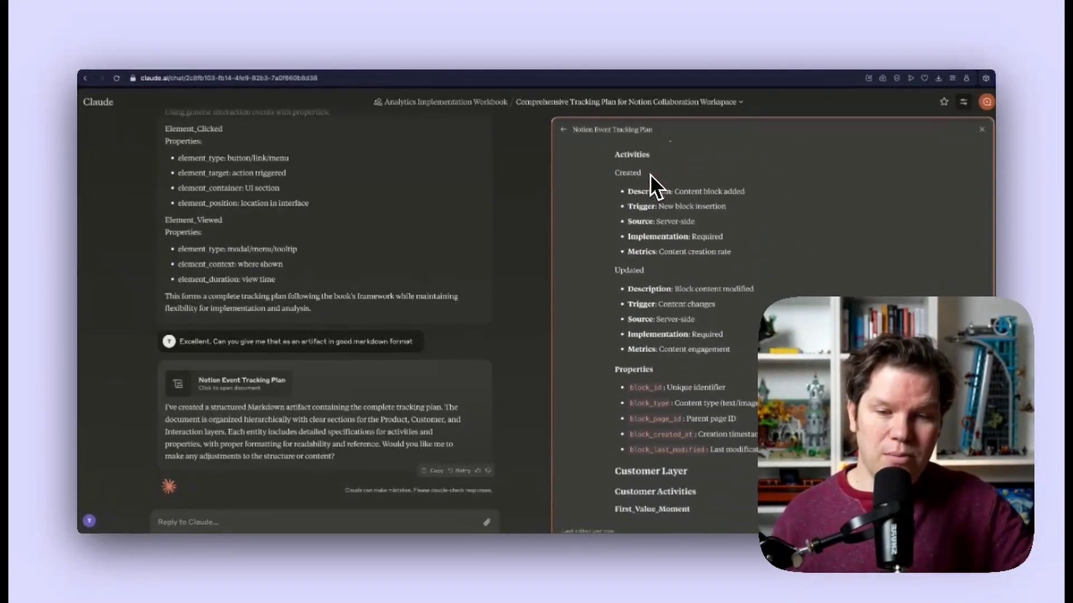
Step: Return to the plan's Workspace entity and examine its Created, Updated and Deleted activities and its properties, continuing to the Page entity
scroll(649, 174, "up", 20)
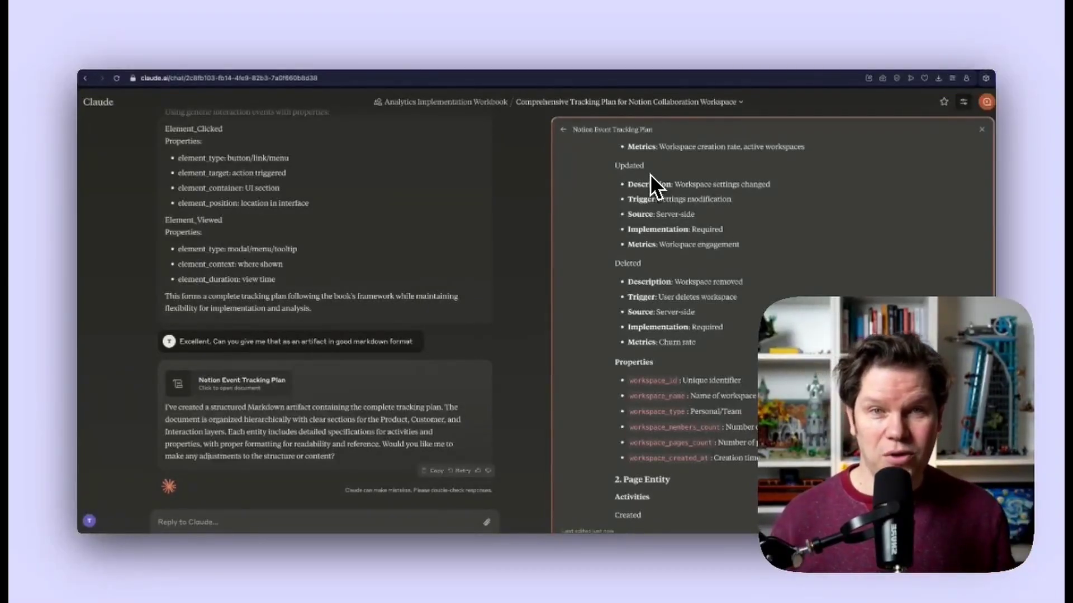
scroll(676, 202, "up", 3)
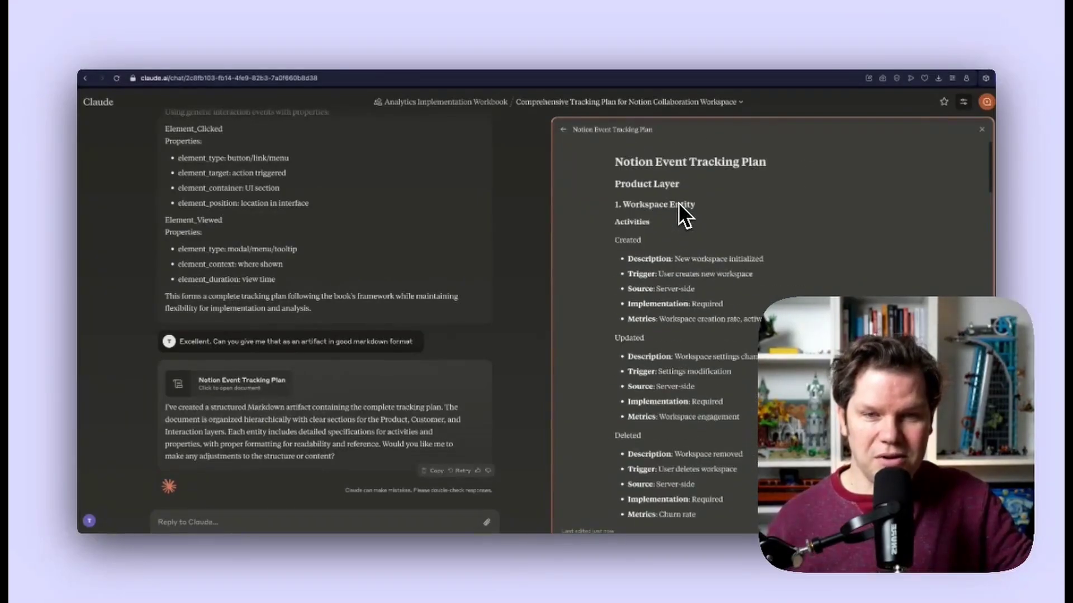
scroll(677, 207, "down", 1)
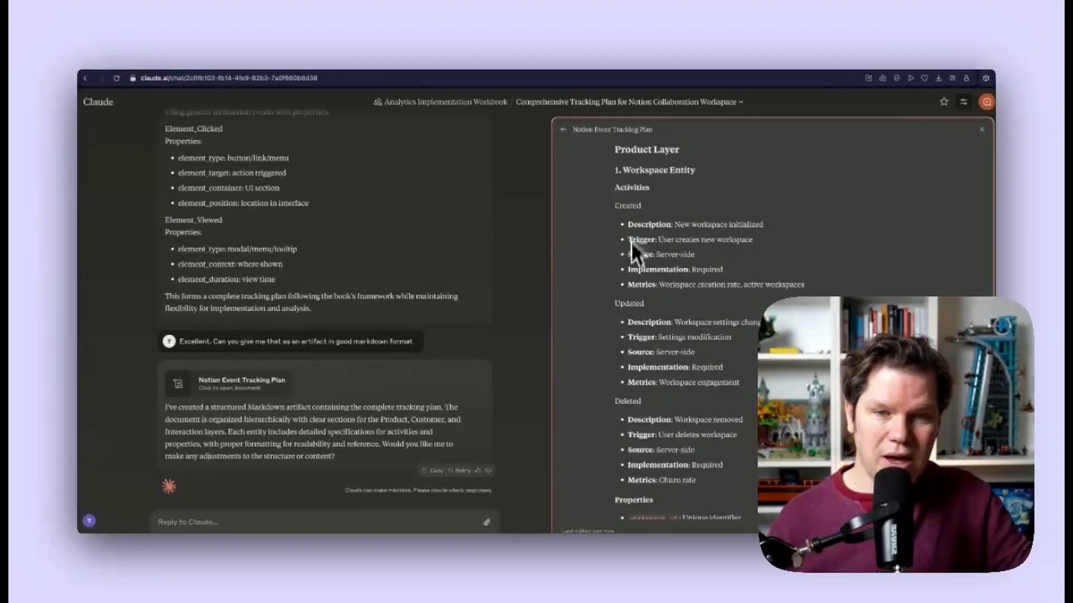
scroll(627, 279, "down", 1)
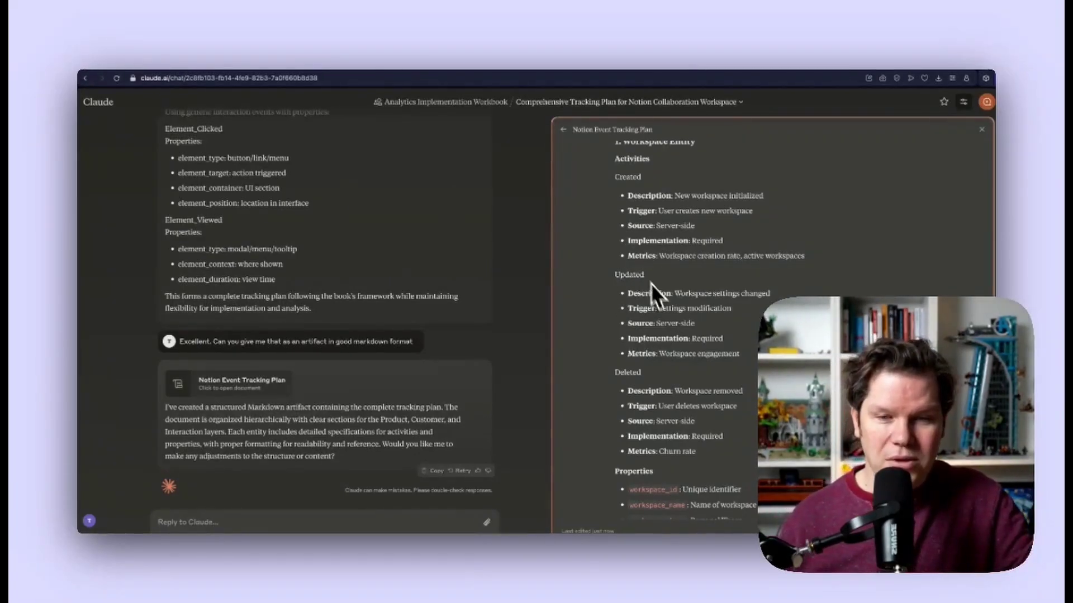
scroll(674, 357, "down", 3)
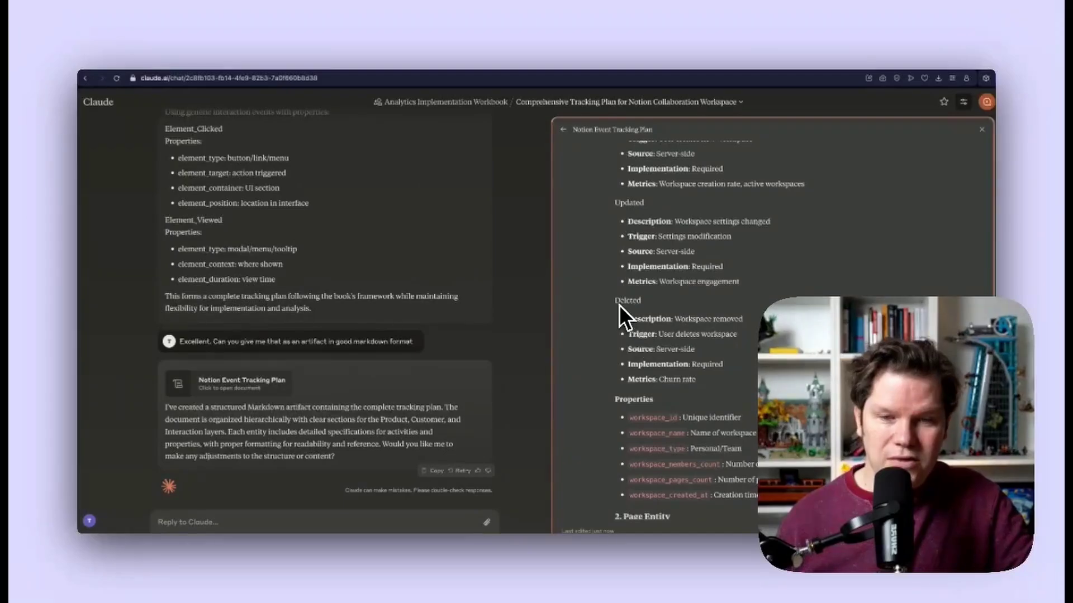
scroll(693, 410, "up", 5)
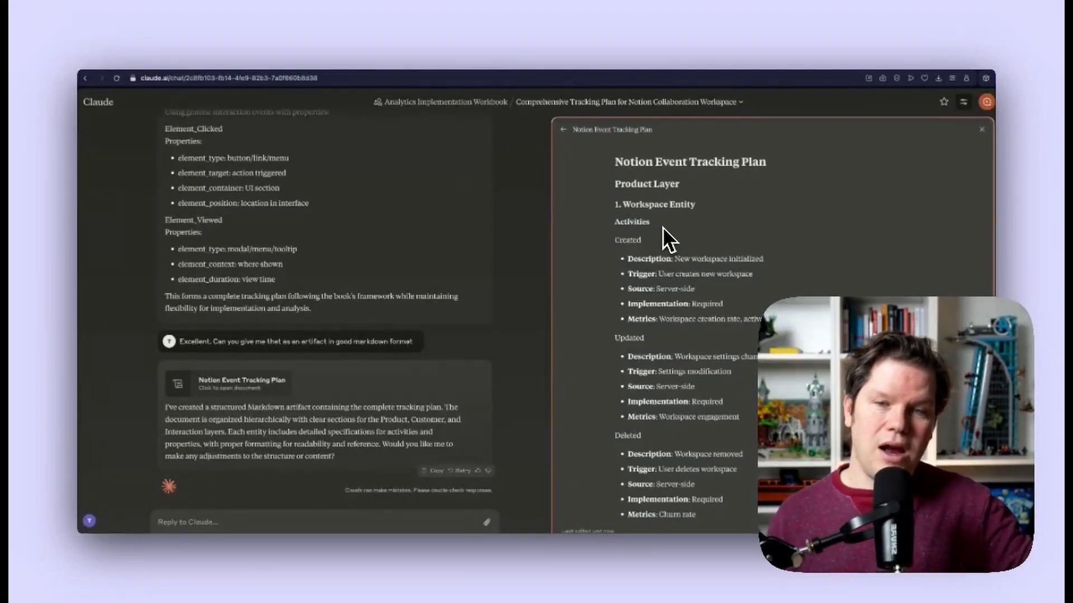
scroll(662, 227, "down", 1)
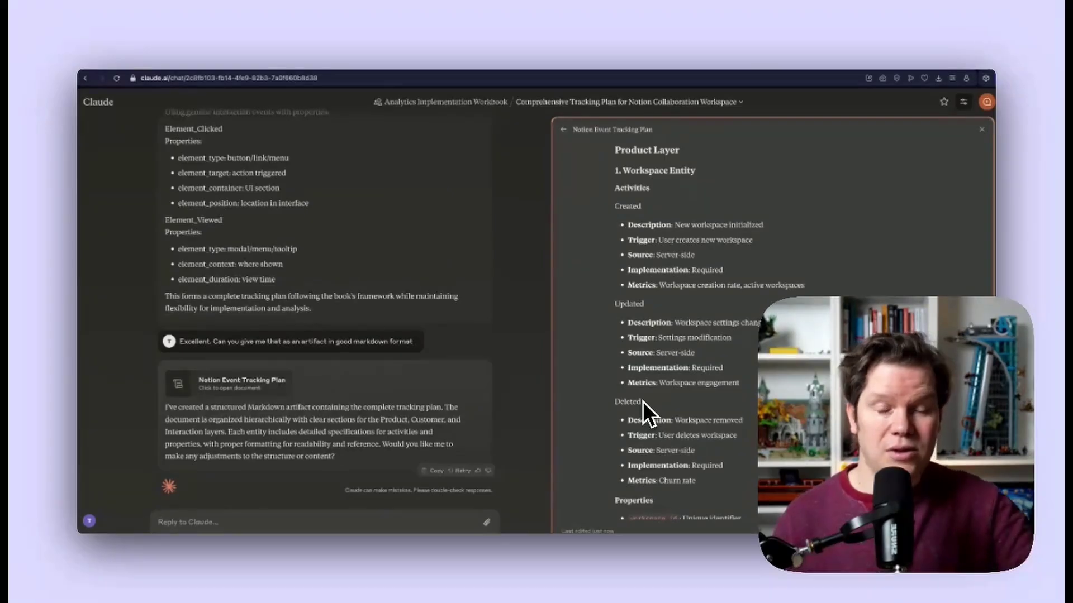
scroll(673, 394, "down", 1)
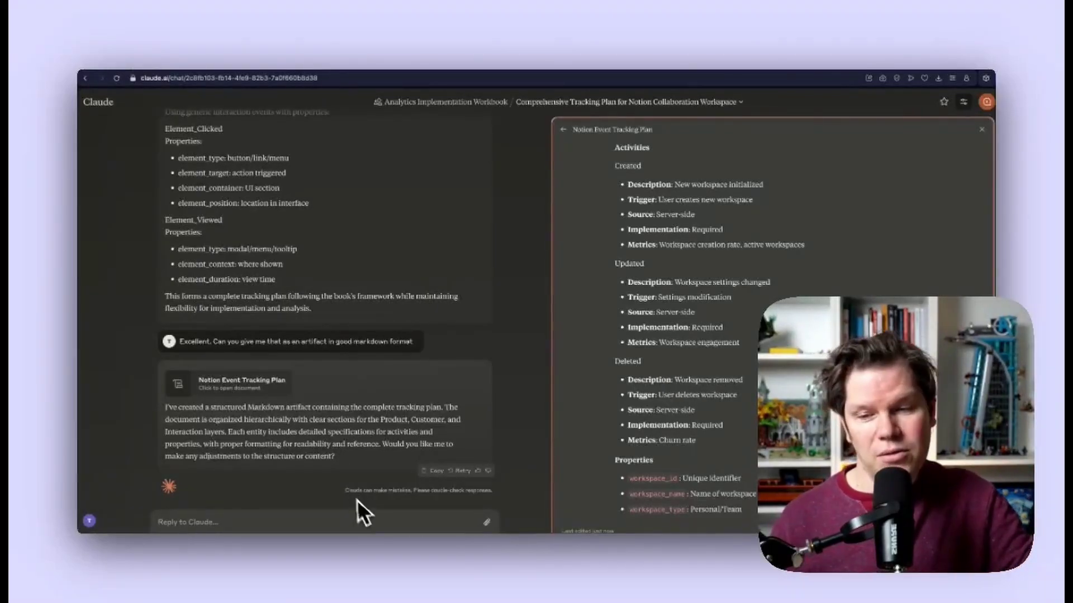
scroll(631, 438, "down", 5)
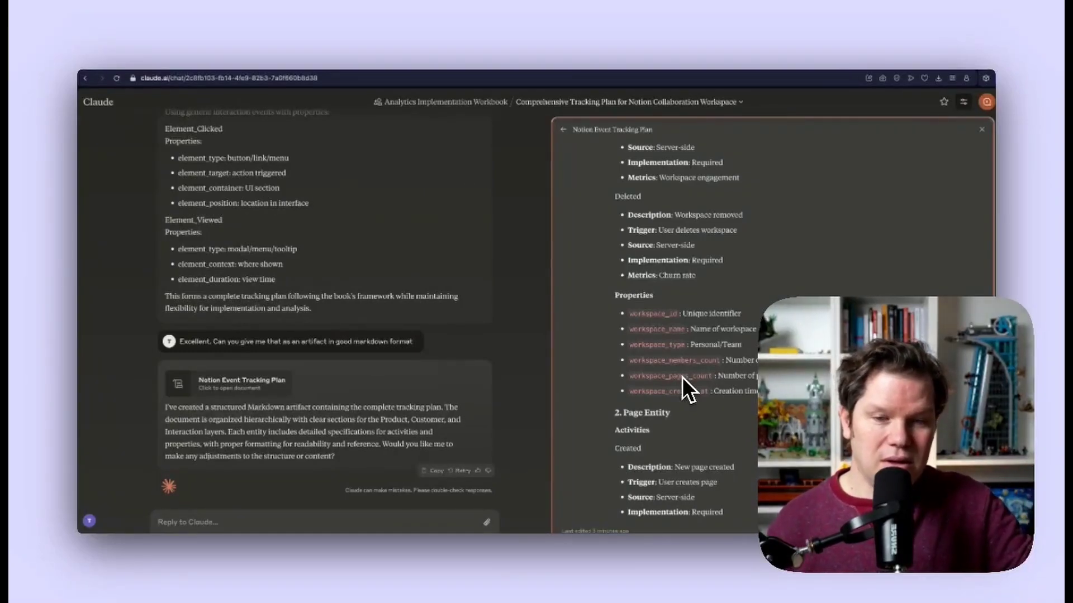
scroll(681, 376, "down", 5)
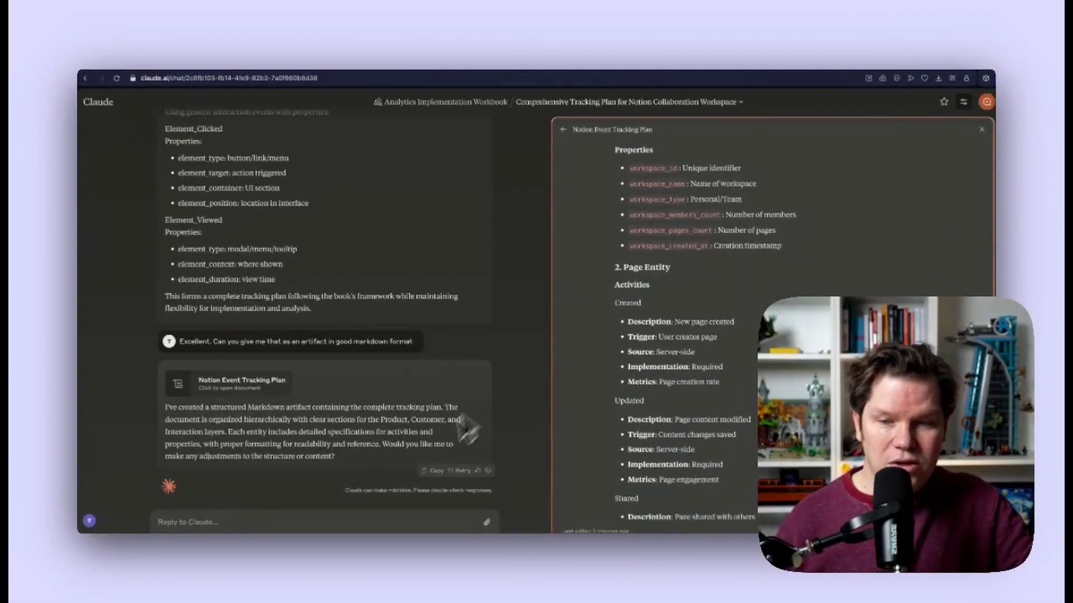
Step: Start a reply headed "Some Feedback:" with a Workspace entity note to remove updated and add a shared activity, followed by a "Page entity:" heading
left_click(341, 522)
type("Some Feedback:")
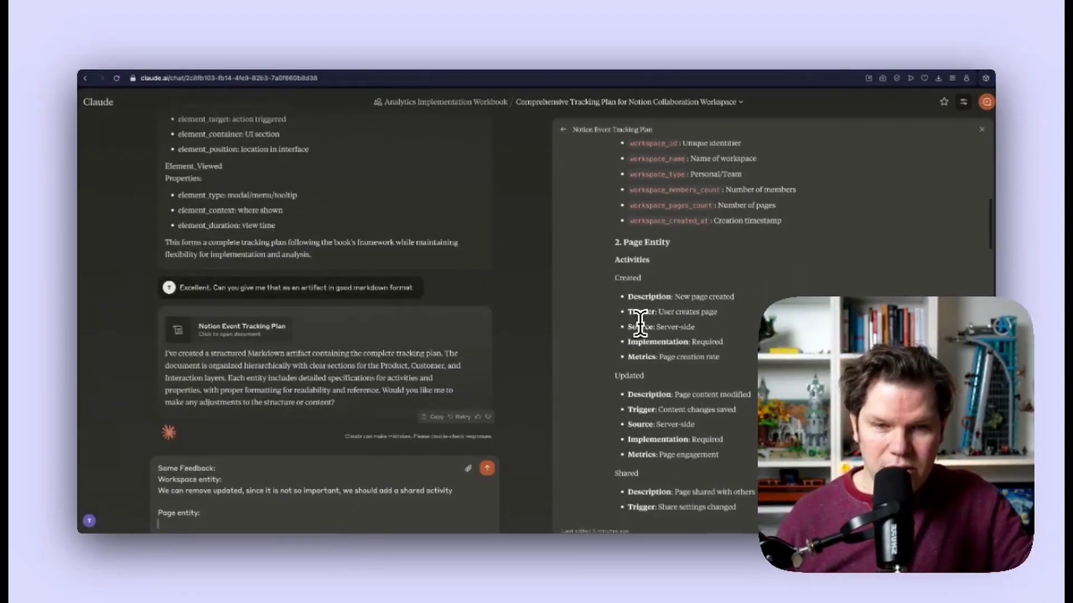
scroll(640, 324, "down", 3)
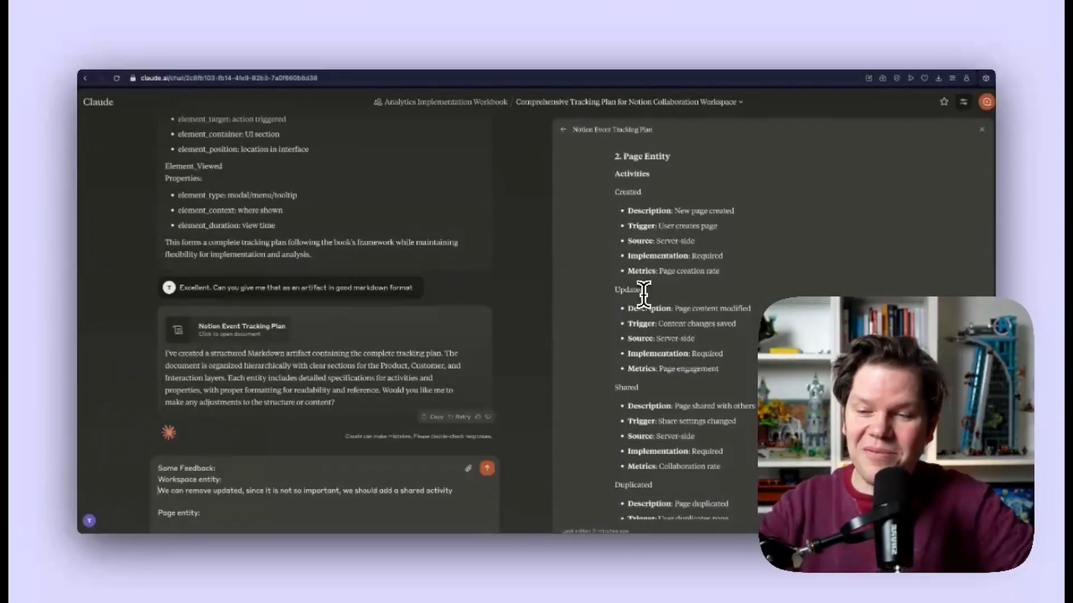
Step: Delete "We can remove updated, since it is not so important," from the Workspace entity feedback
key("Up")
key("Up")
key("Up")
key("alt+shift+Right")
key("alt+shift+Right")
key("alt+shift+Right")
key("alt+shift+Right")
key("alt+shift+Right")
key("alt+shift+Right")
key("alt+shift+Right")
key("alt+shift+Right")
key("alt+shift+Right")
key("alt+shift+Right")
key("shift+Right")
key("shift+Right")
key("BackSpace")
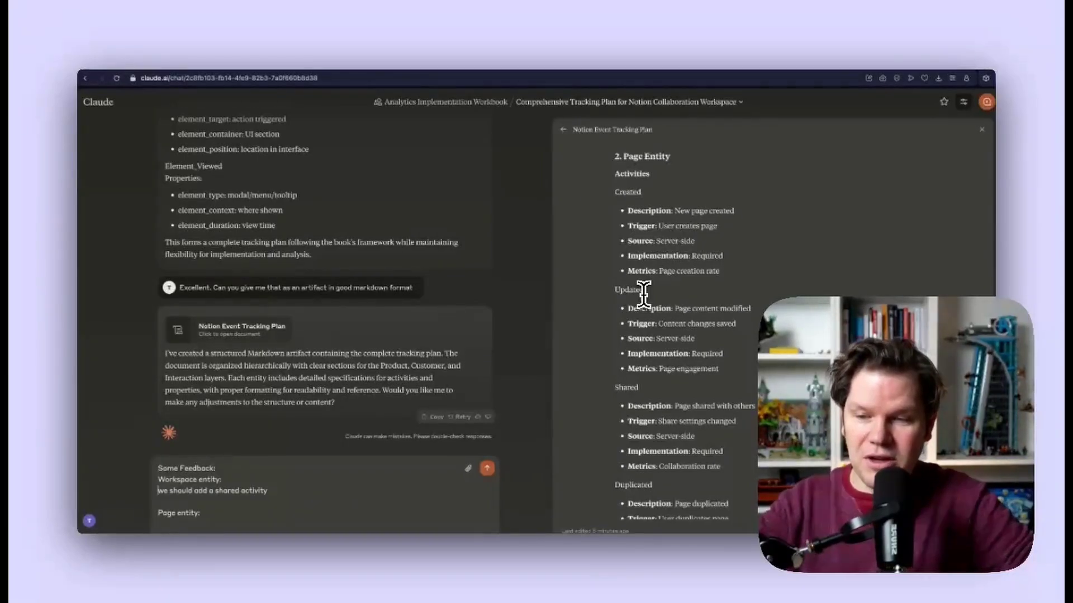
Step: Extend the Workspace entity feedback line with ", and change the source for updated to "calculated""
key("Down")
key("Down")
key("Down")
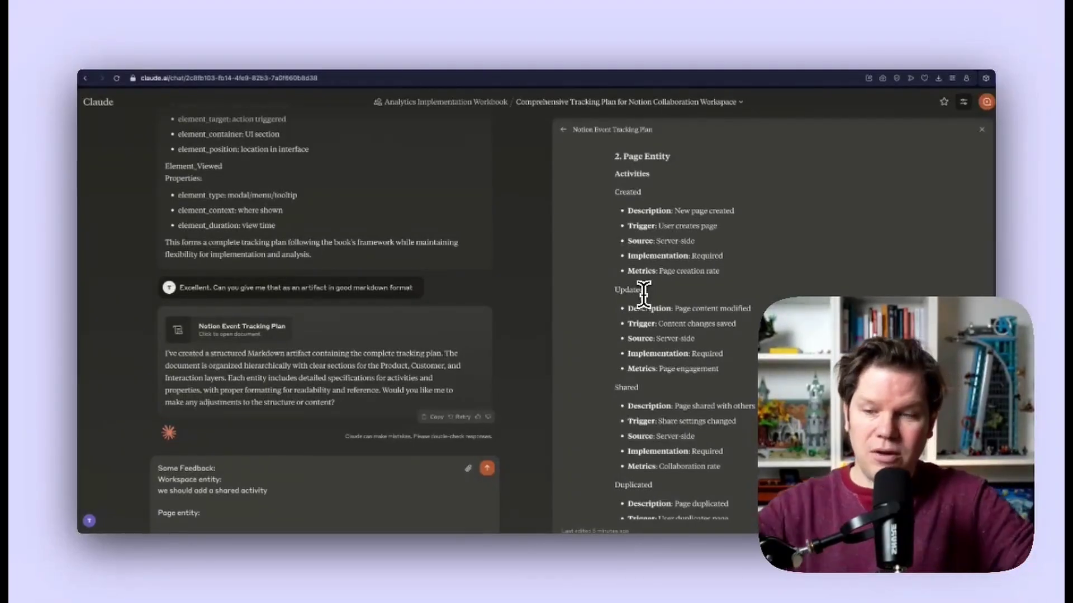
key("Up")
key("Up")
type(", and change the source for updated to \"calculated\"")
Step: Add the bullet "change the source for updated to "calculated"" under the Page entity heading
key("Down")
key("Down")
key("Return")
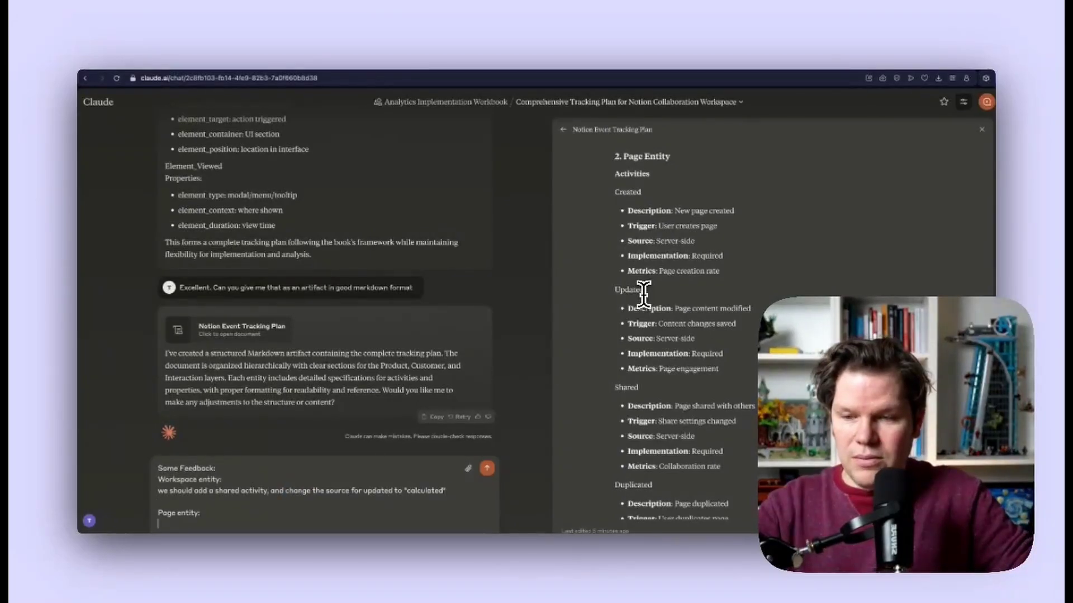
type("-")
type("change the source for updated to \"calculated\"")
key("Return")
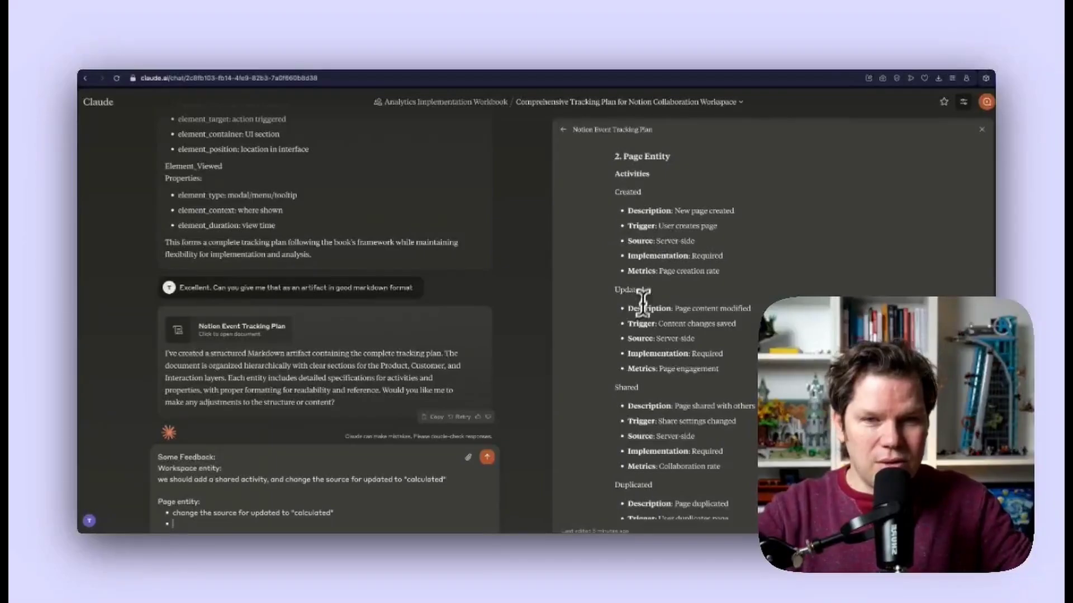
Step: Add a Page entity bullet asking to remove the duplicate activity and instead add a property page_copied_from_page which can be true, false
scroll(640, 310, "down", 2)
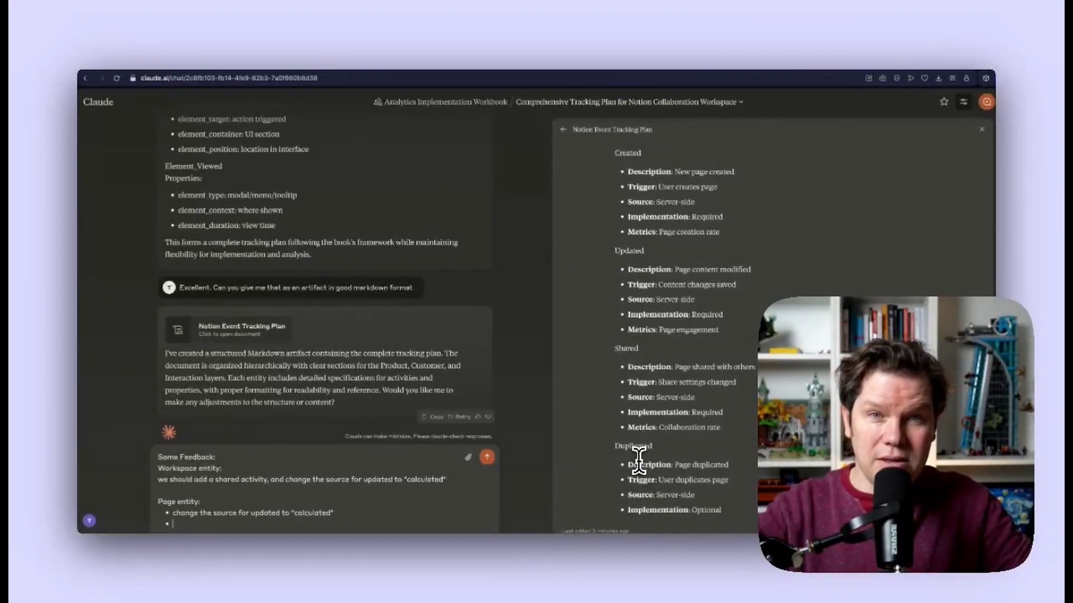
scroll(639, 462, "down", 1)
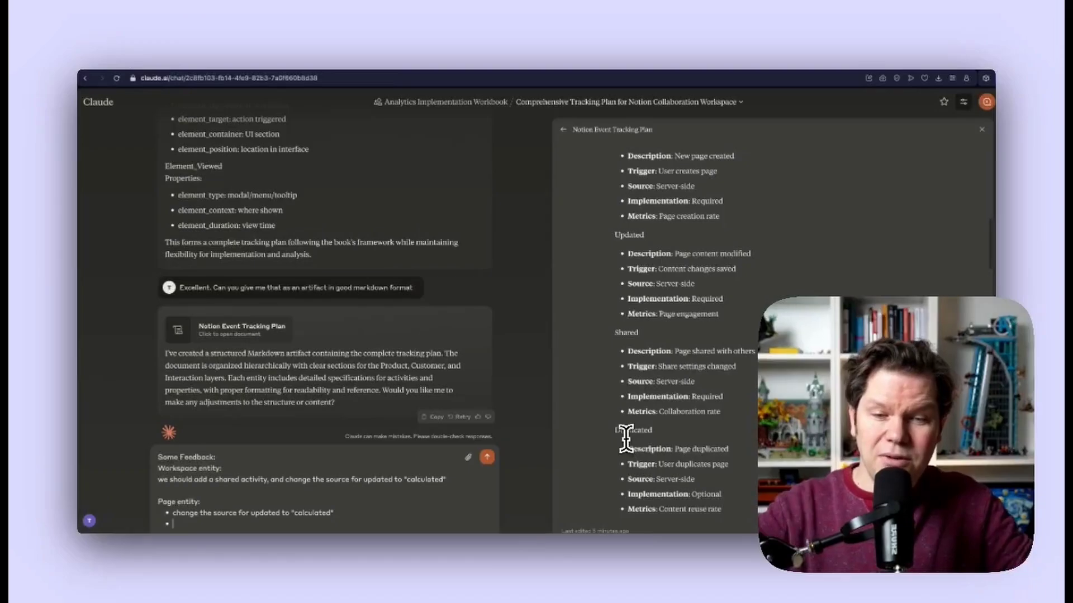
scroll(618, 222, "up", 1)
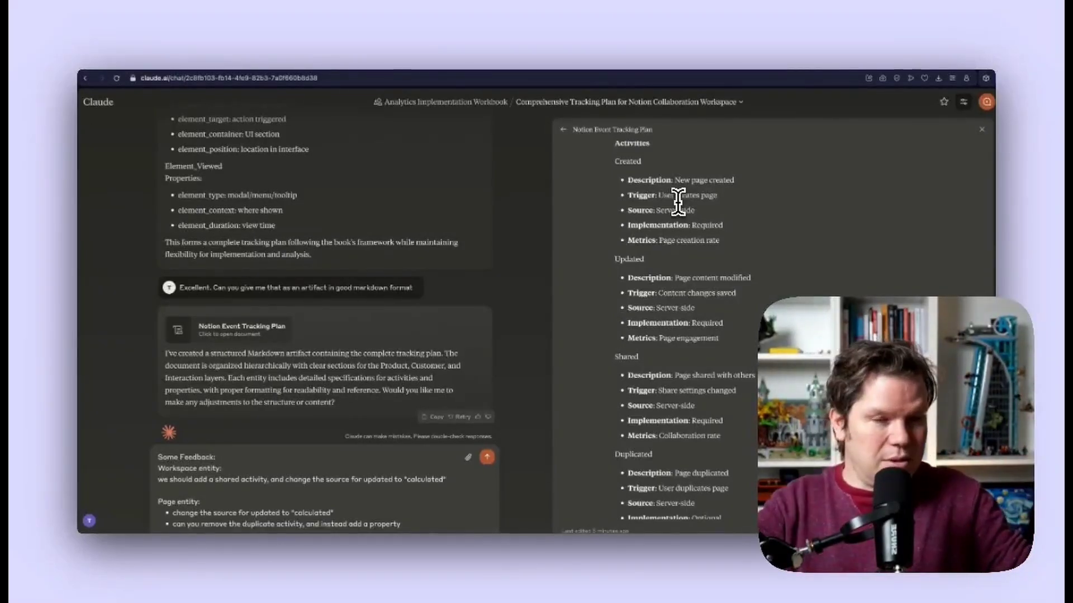
scroll(735, 281, "down", 3)
scroll(735, 281, "down", 1)
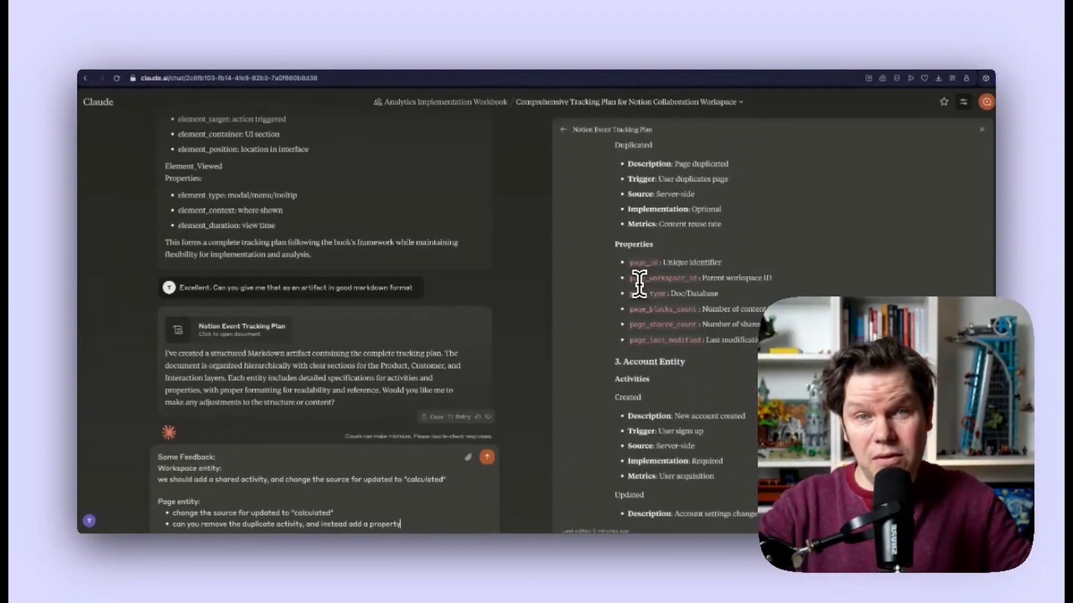
scroll(670, 245, "up", 5)
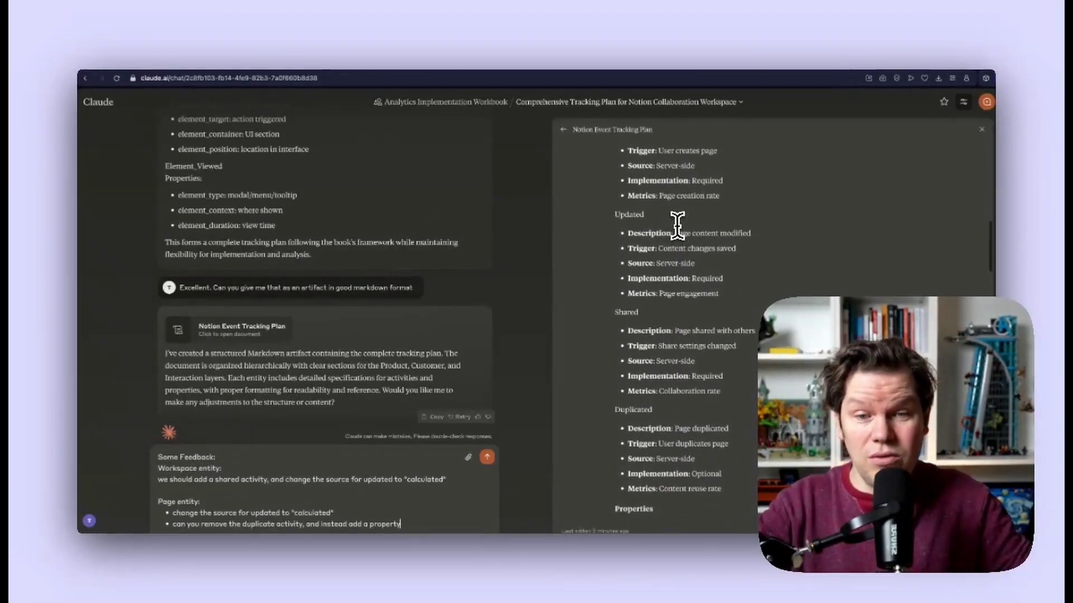
scroll(678, 223, "up", 3)
scroll(677, 222, "down", 2)
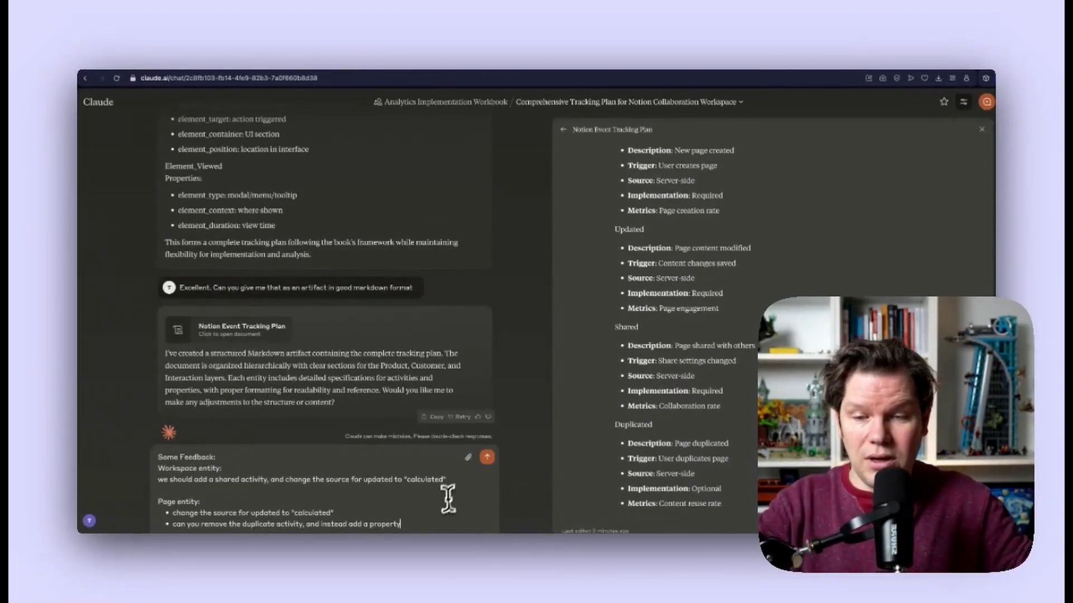
type("page_")
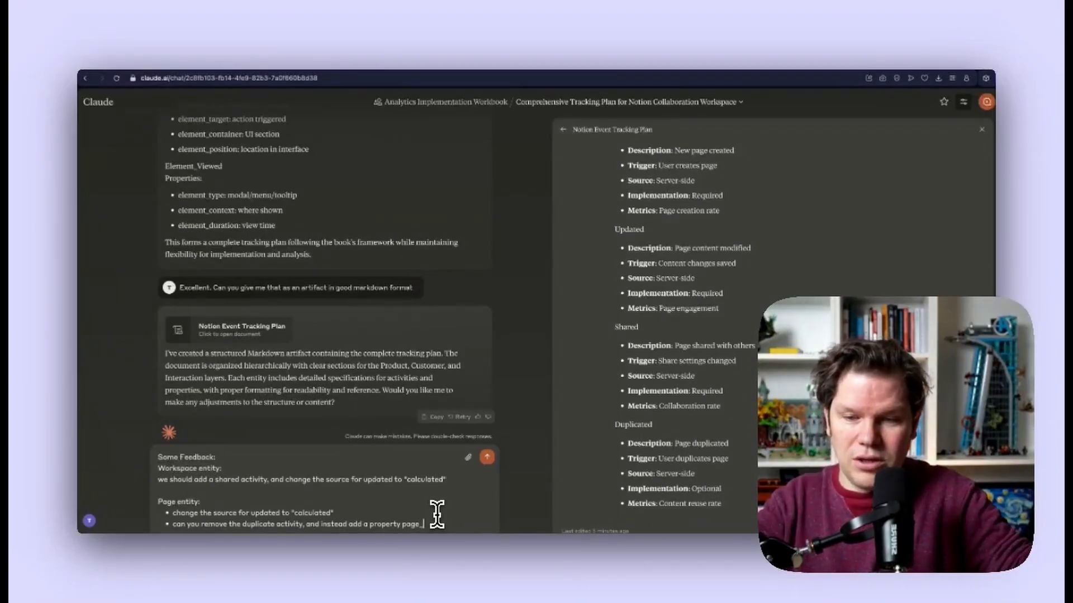
type("copied_from_page which can be true, false")
key("shift+Return")
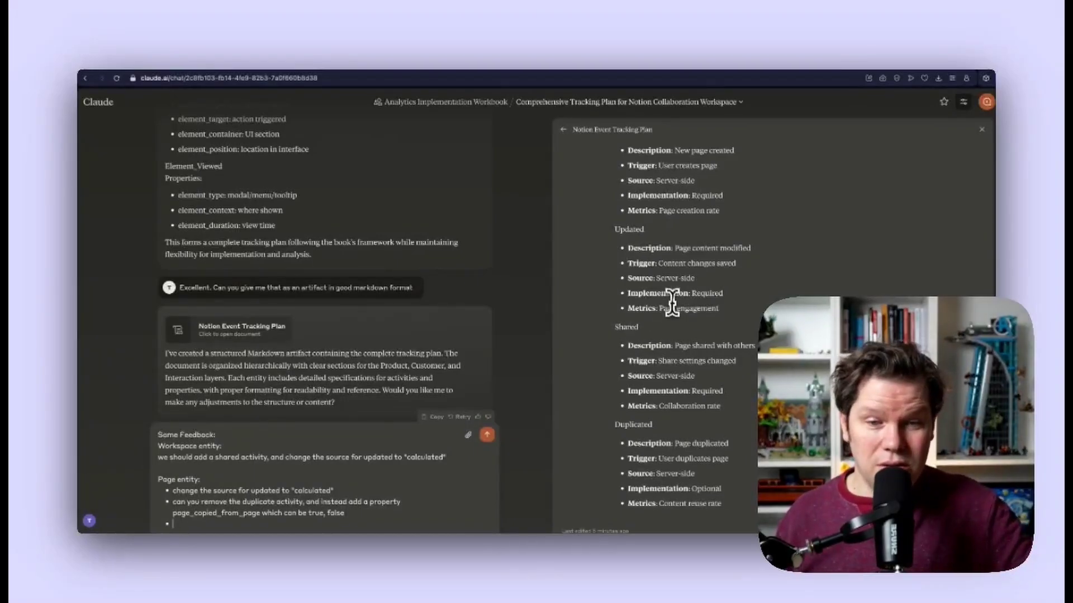
Step: Examine the Page entity's properties against its Updated, Shared and Duplicated activities in the tracking plan, continuing to the Account entity
scroll(675, 388, "down", 5)
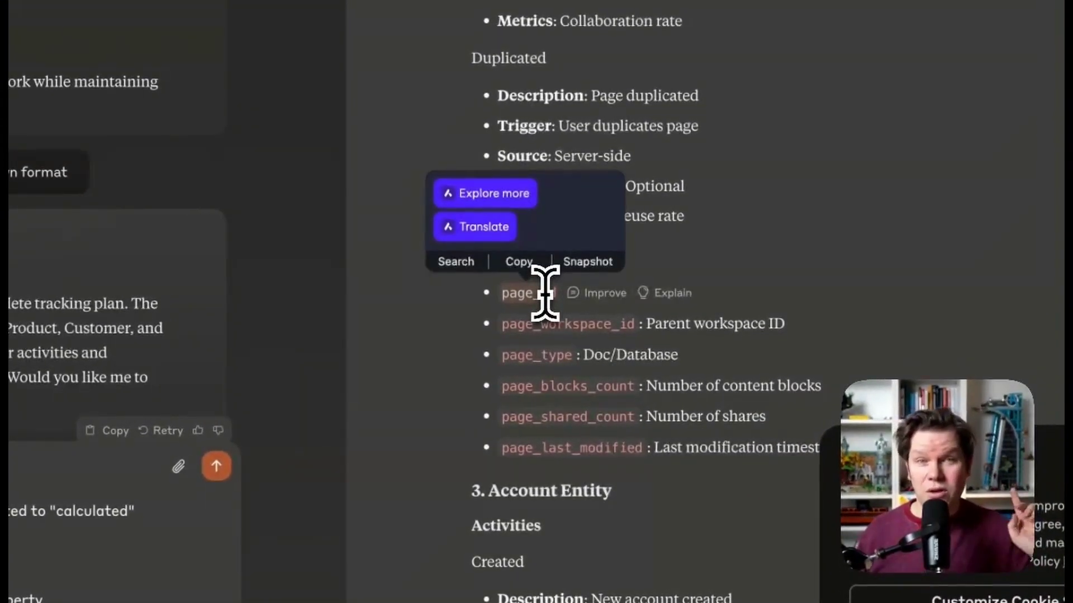
left_click(569, 310)
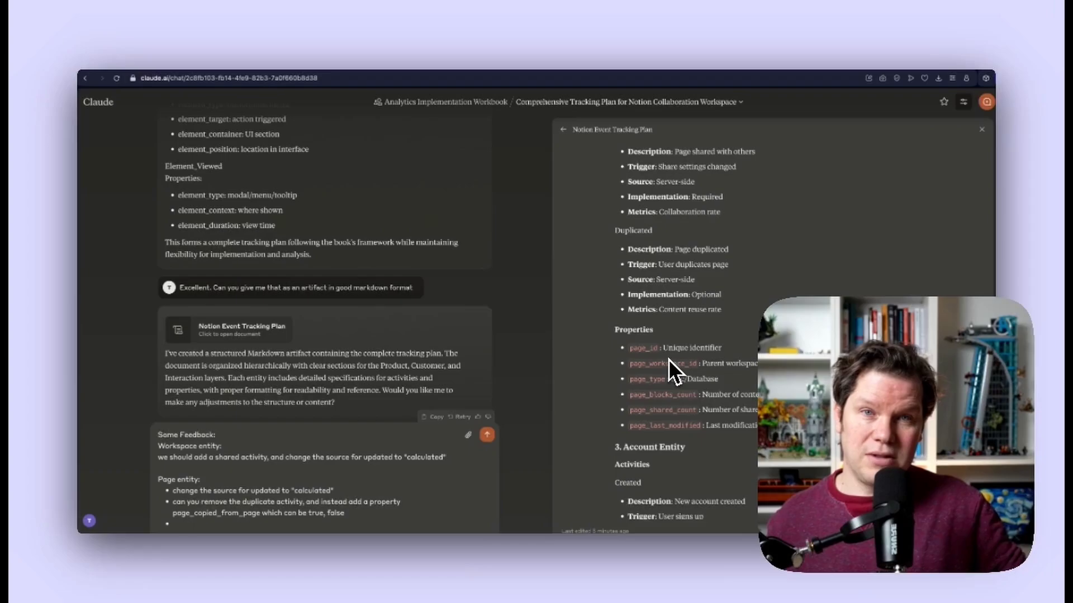
scroll(689, 385, "down", 3)
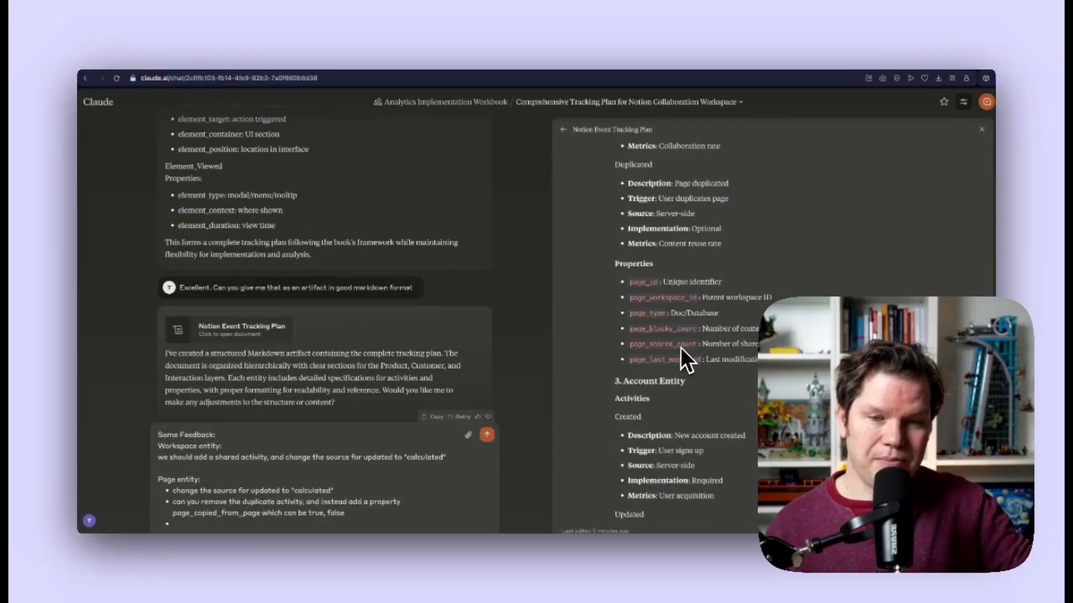
scroll(680, 347, "down", 2)
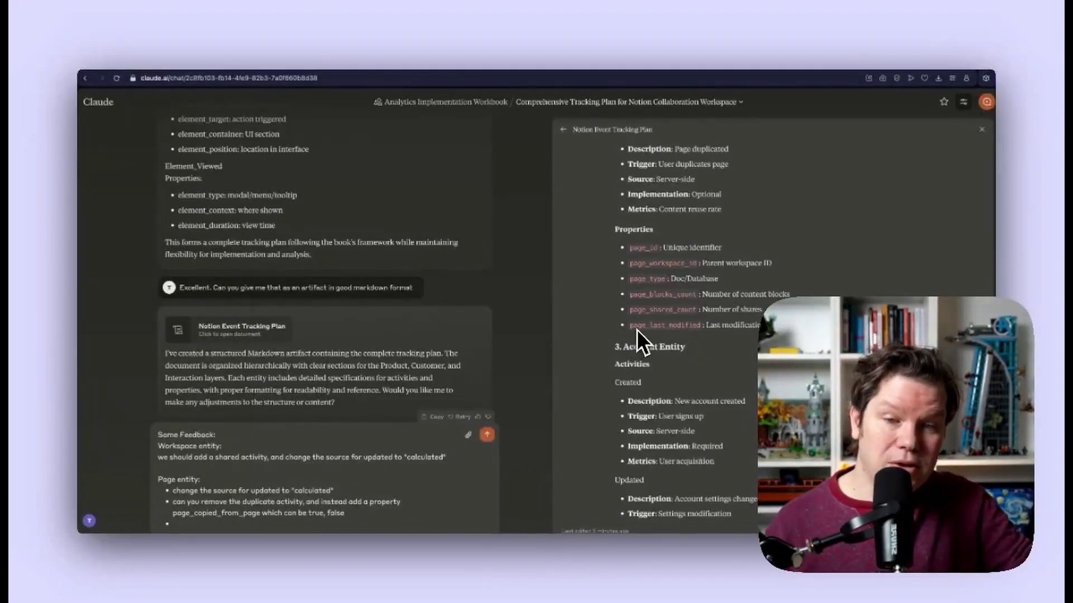
scroll(672, 330, "up", 5)
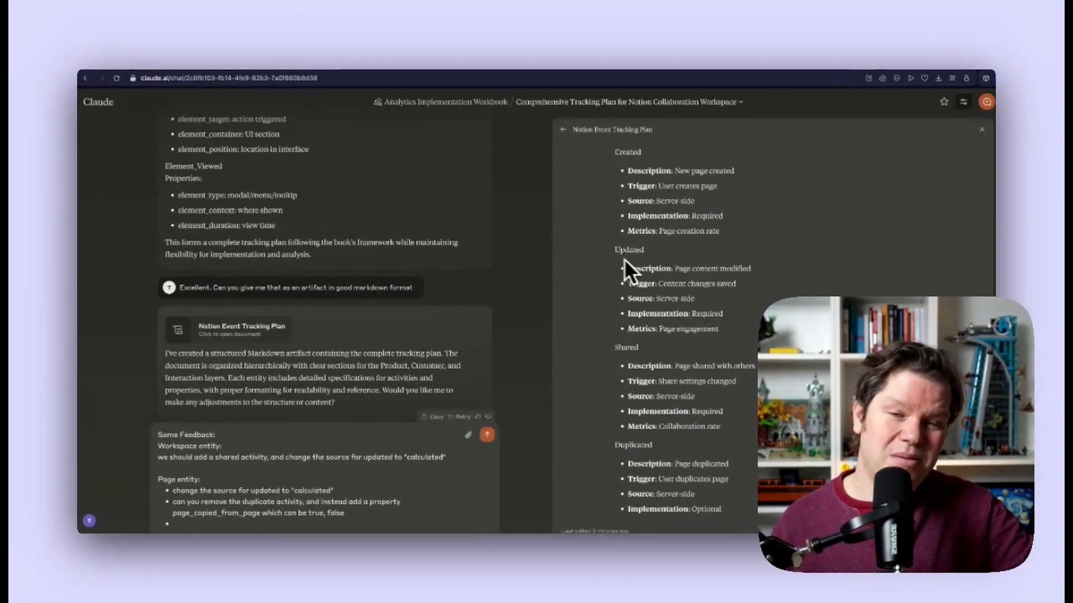
scroll(642, 309, "down", 1)
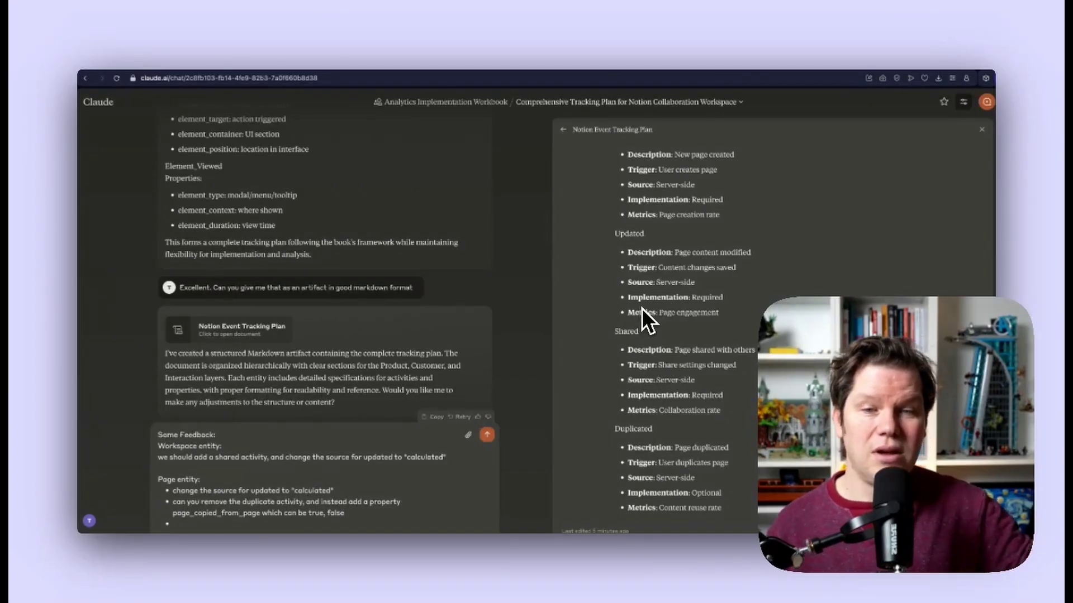
scroll(641, 313, "down", 8)
scroll(705, 278, "down", 5)
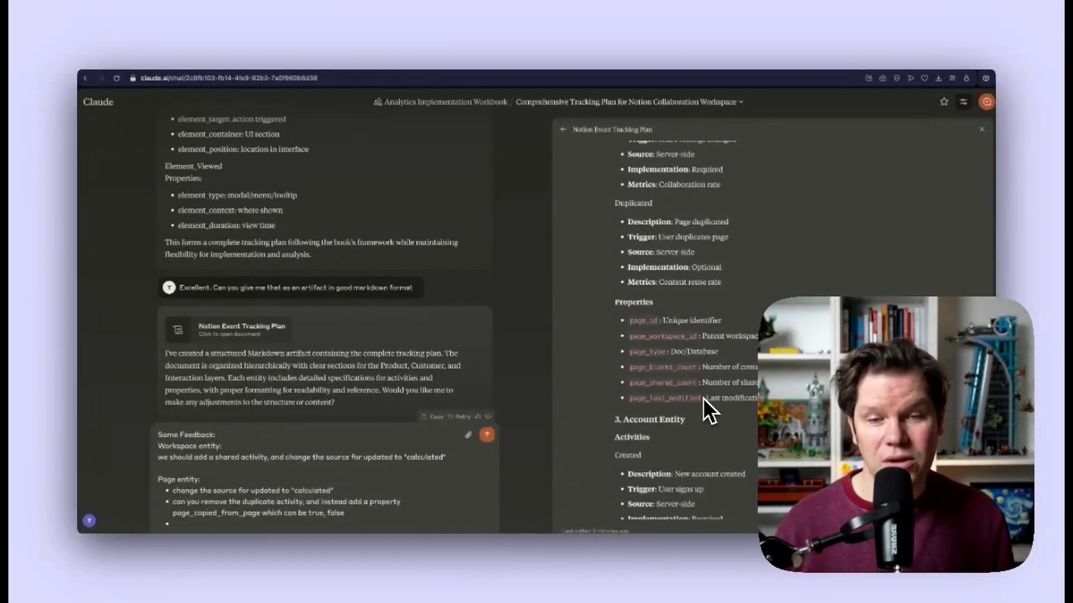
scroll(702, 398, "down", 5)
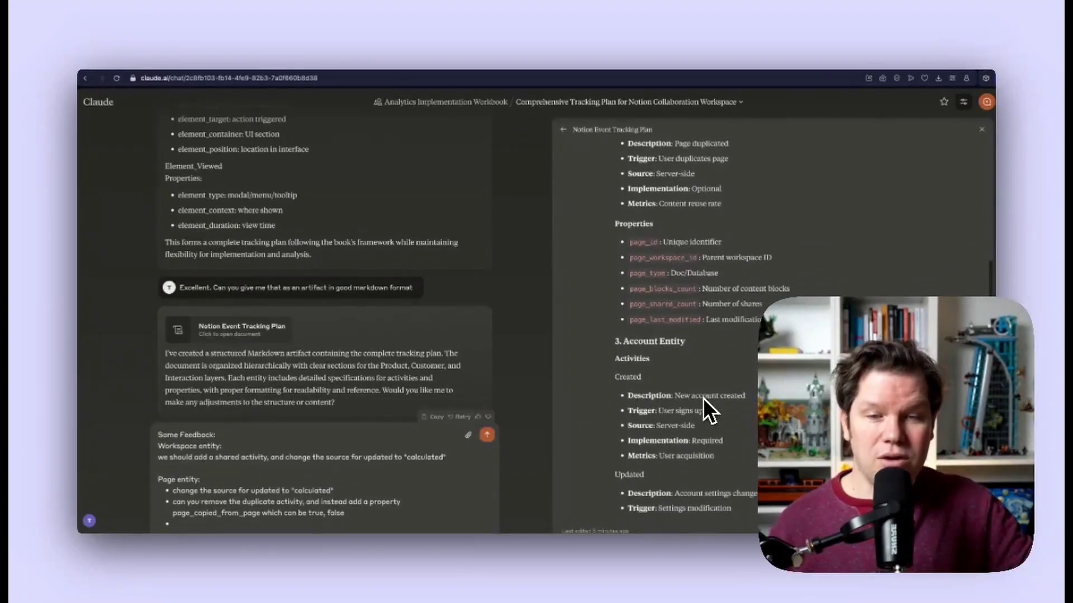
scroll(702, 397, "down", 5)
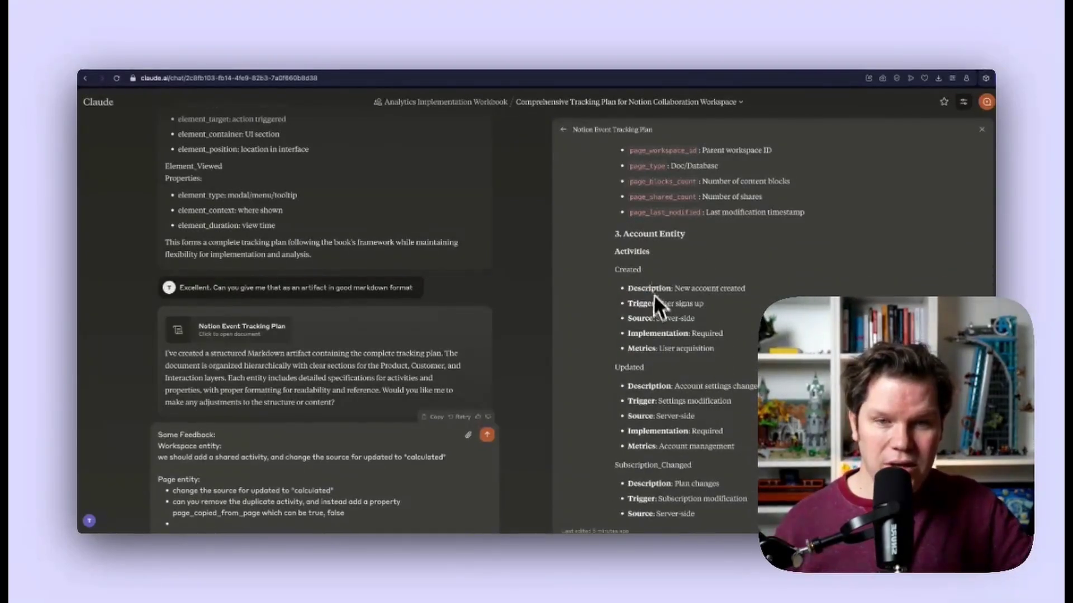
Step: Close the Page entity list and add an "Account:" section with the bullet "remove updated activity"
scroll(652, 290, "down", 5)
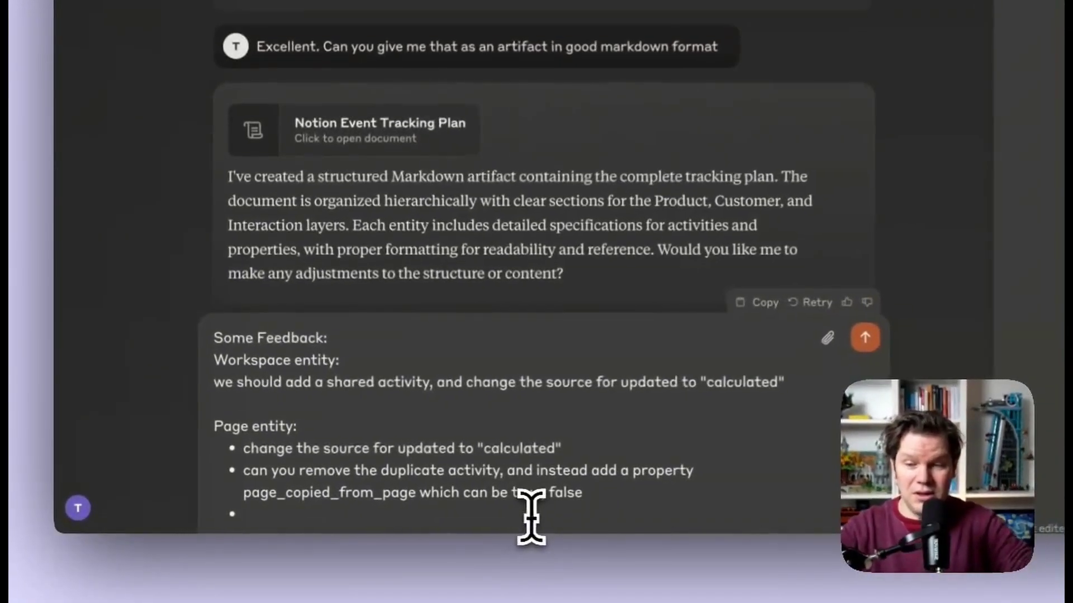
key("BackSpace")
key("BackSpace")
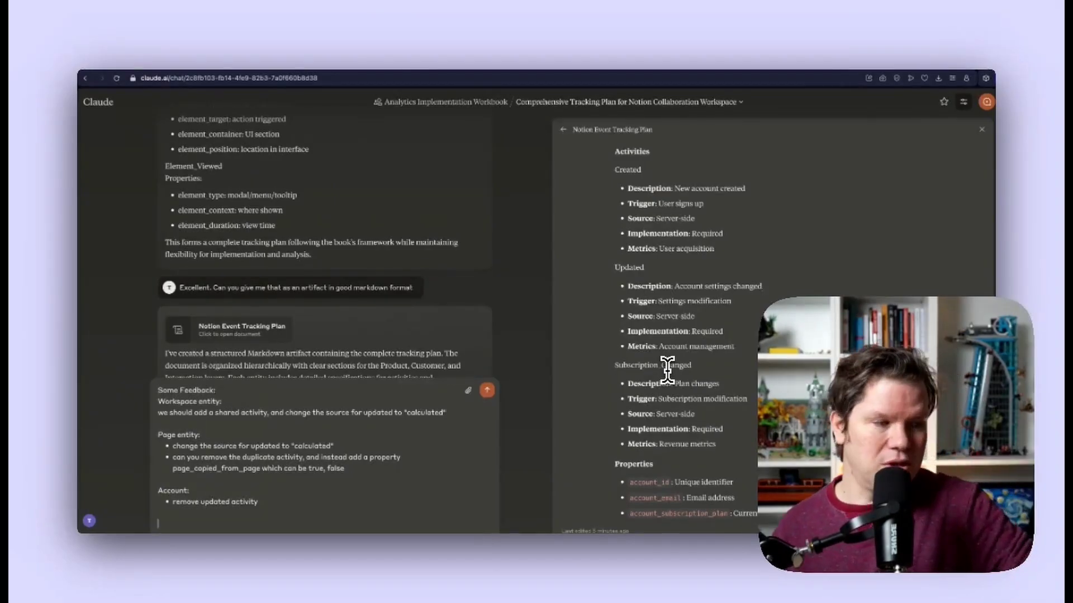
Step: Check the plan's Team entity and add a "Team:" section with the bullet "add member_invited activity" to the feedback
scroll(686, 398, "down", 3)
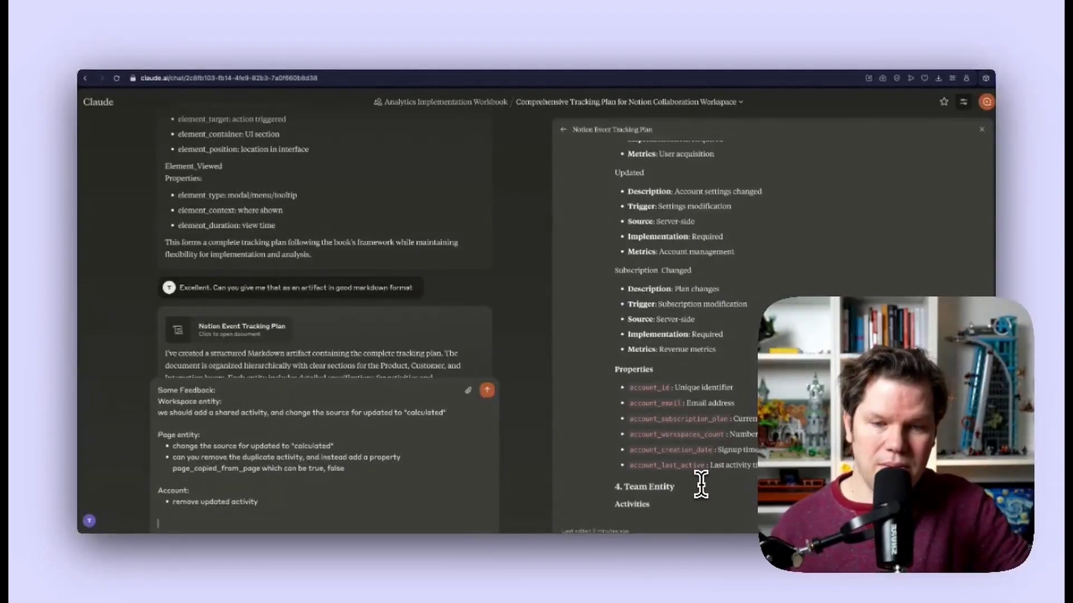
scroll(701, 485, "down", 10)
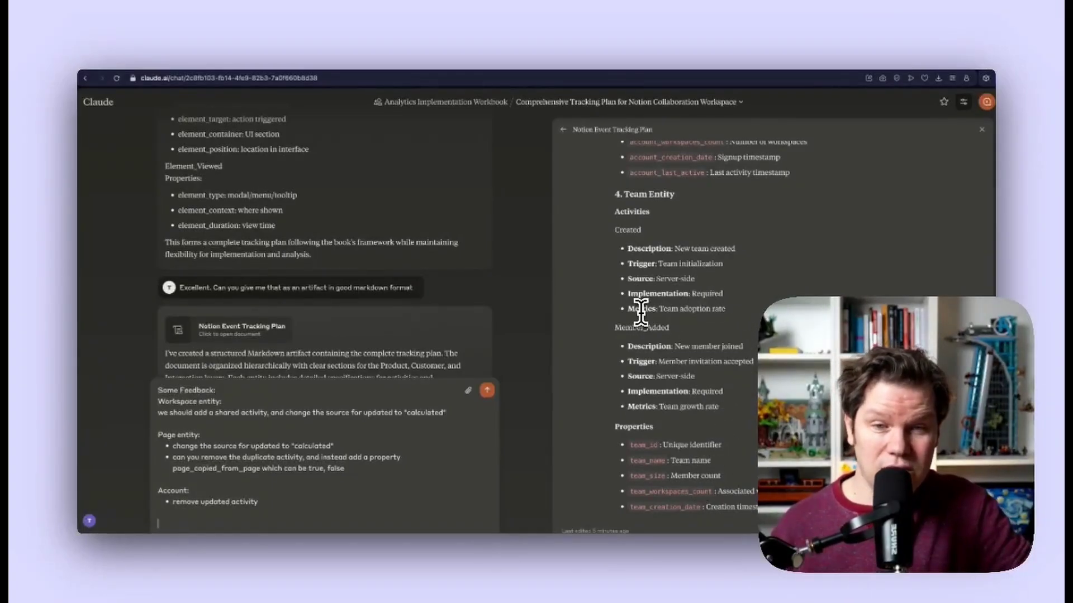
scroll(641, 313, "down", 1)
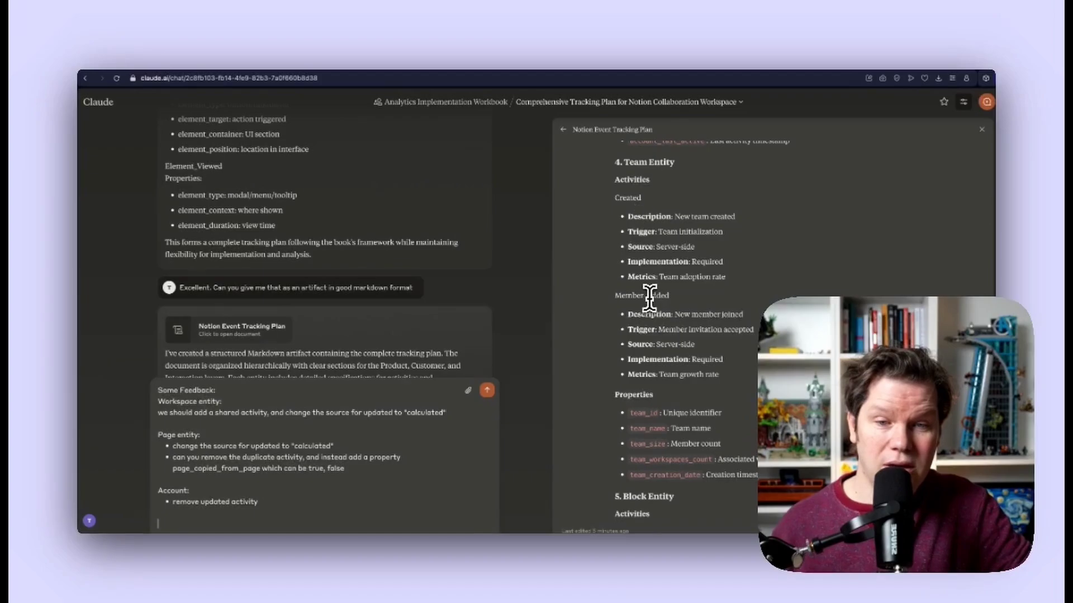
scroll(660, 377, "down", 1)
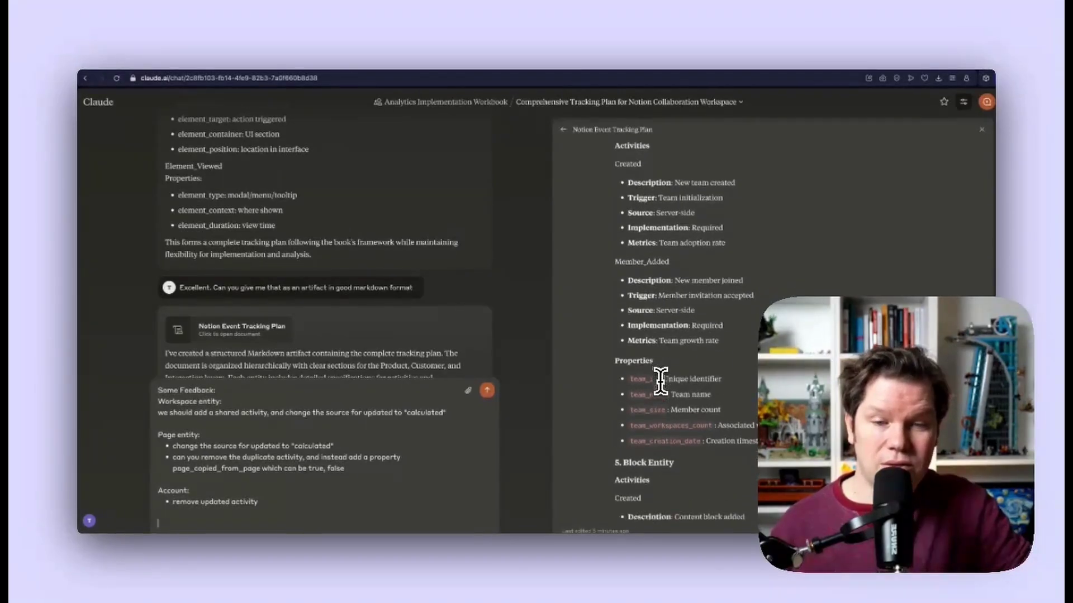
scroll(659, 377, "down", 1)
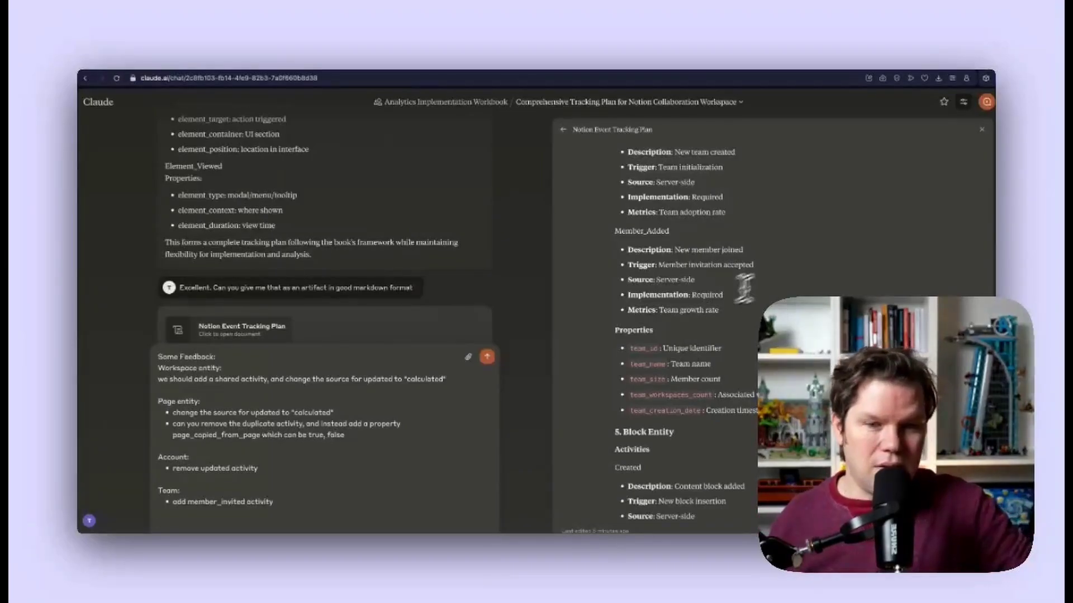
Step: Check the plan's Block entity and add a "Block:" section with the bullet "add deleted activity" to the feedback
scroll(736, 343, "down", 5)
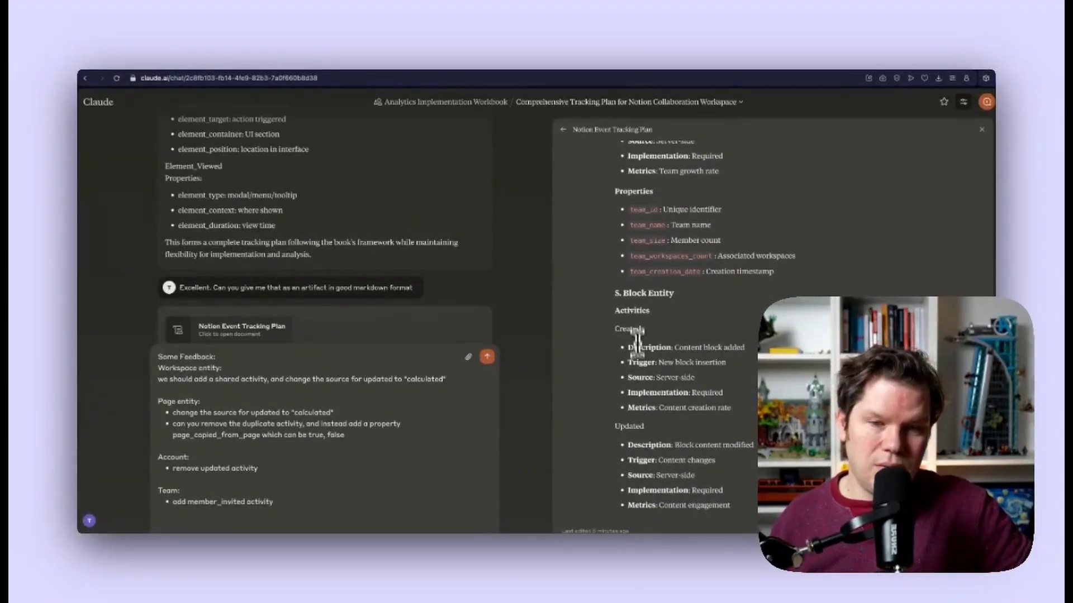
scroll(642, 391, "down", 3)
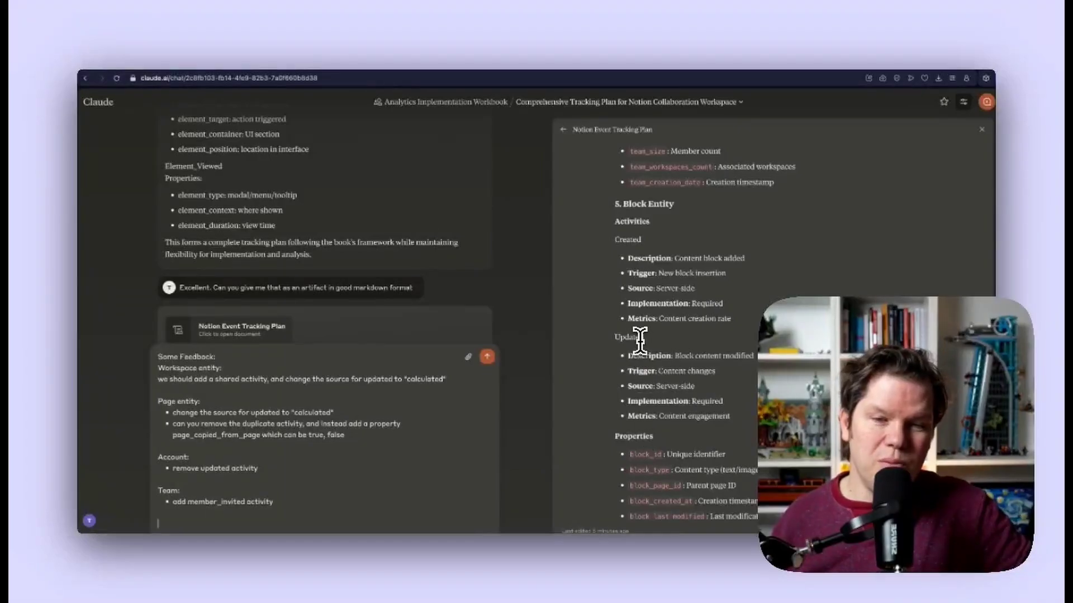
type("Block:")
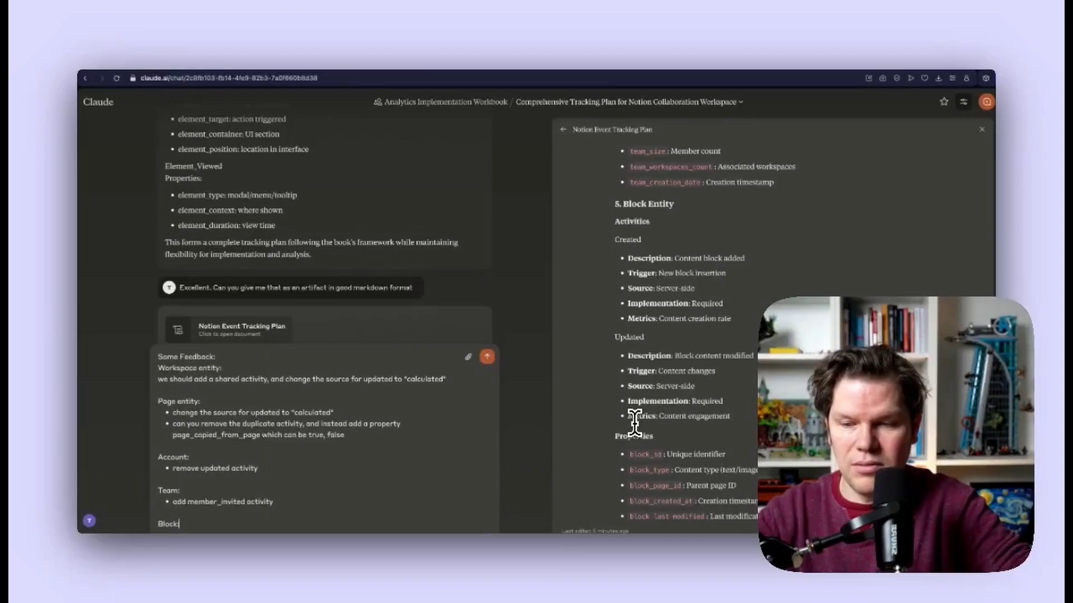
key("shift+Return")
type("- add deleted ac")
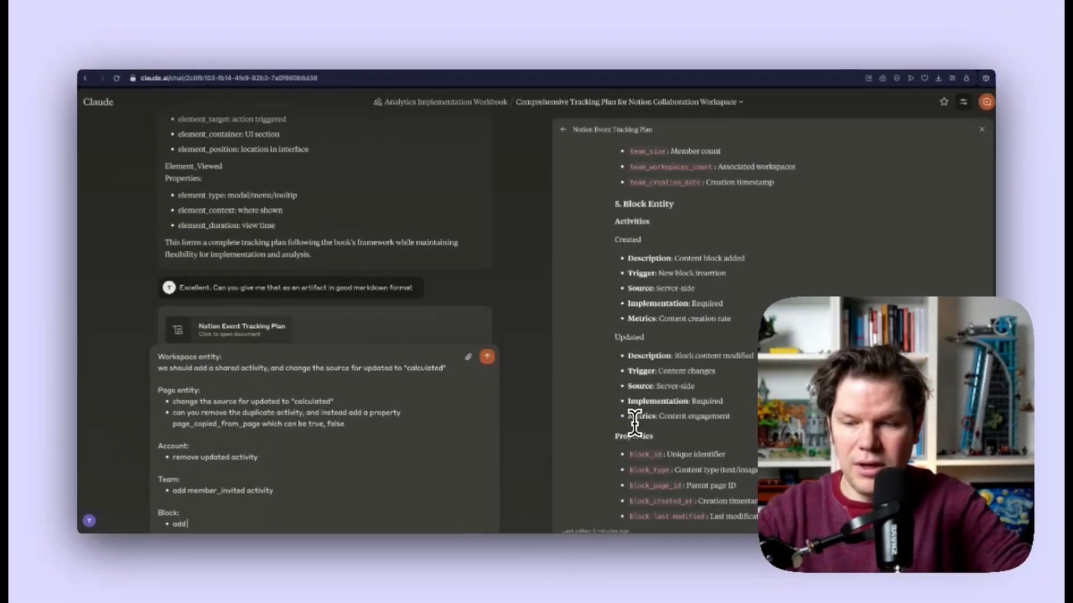
type("tivity")
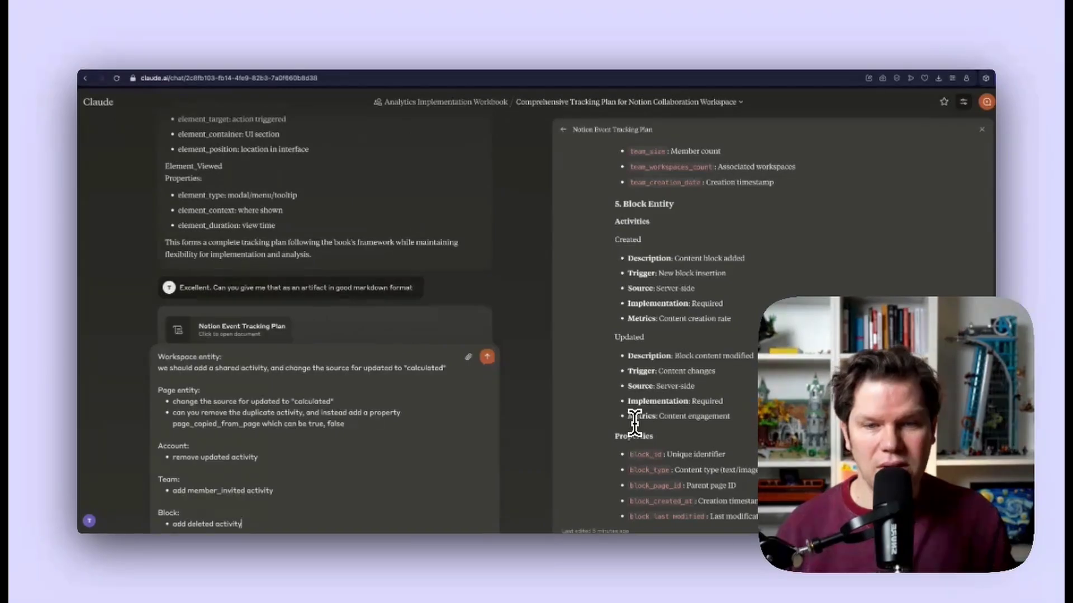
Step: Add the line "Please add a subscription entity with created, renewed, cancelled and ended activities" below the Block section of the feedback
scroll(631, 416, "down", 3)
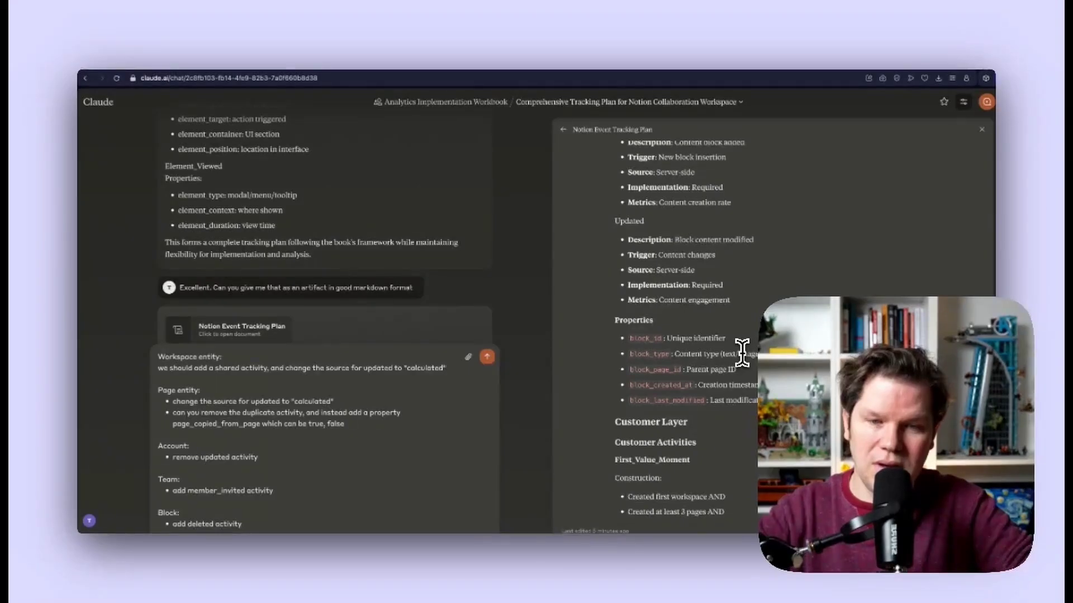
key("shift+Return")
key("shift+Return")
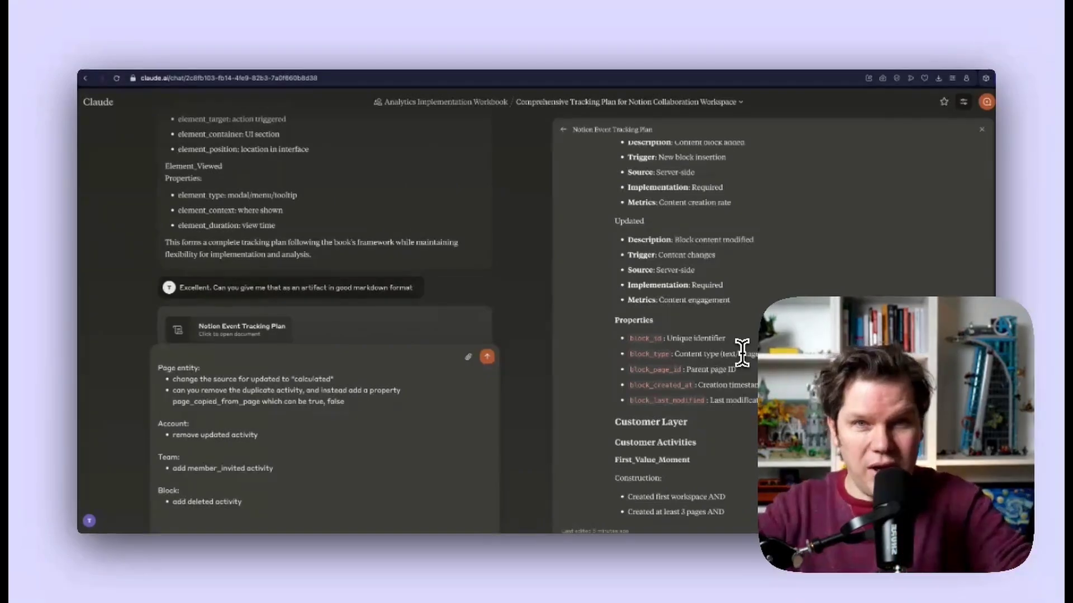
type("Please add")
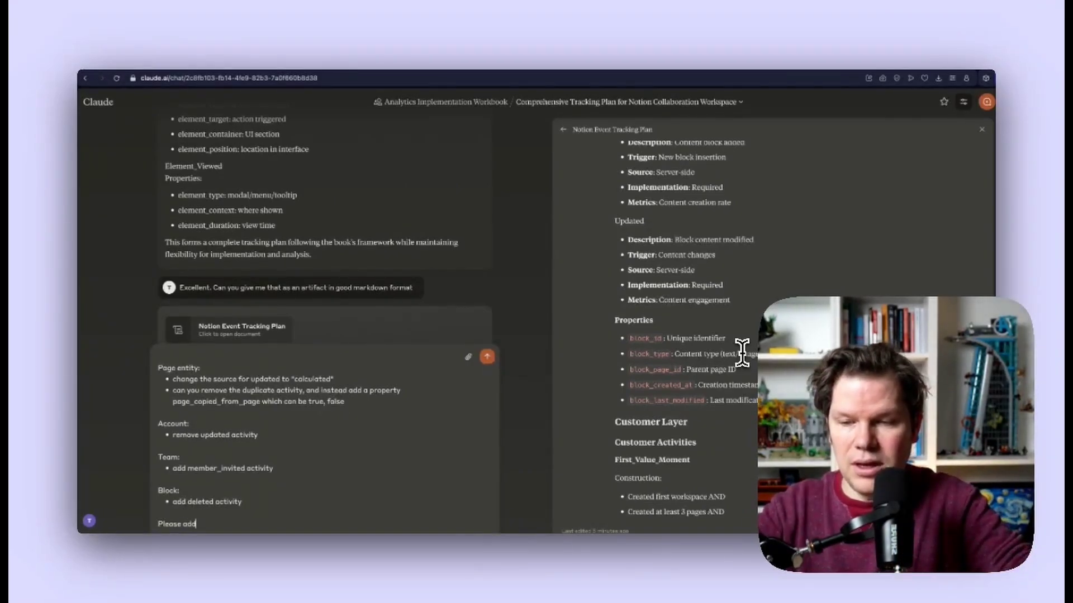
type(" a scrscription entity with created, renewed, cancelled and ended activities")
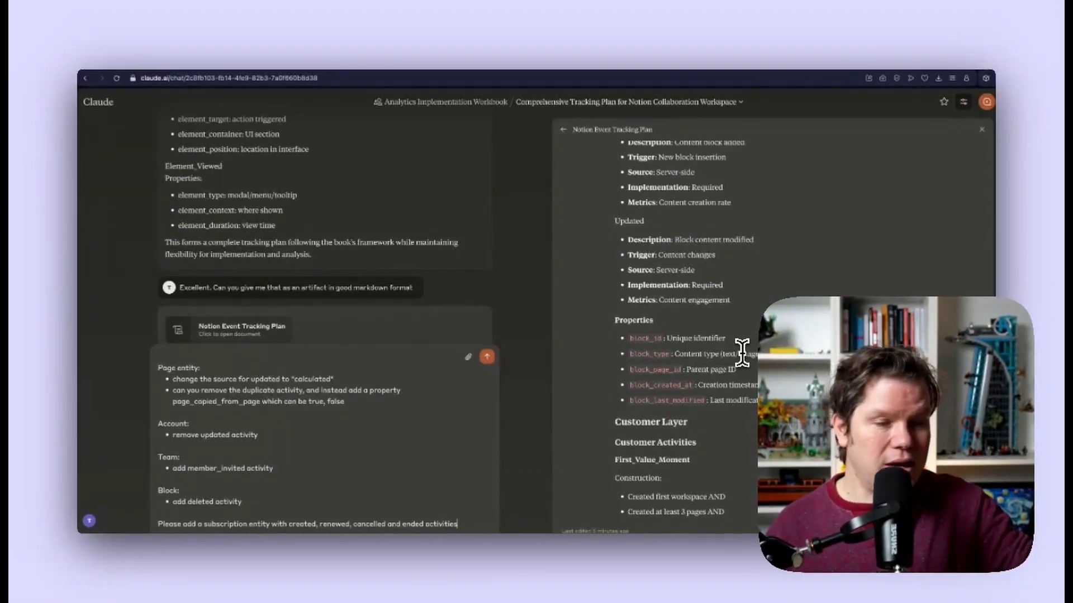
Step: Review the Customer Layer and Interaction Layer of the tracking plan and send the completed feedback
scroll(726, 360, "down", 5)
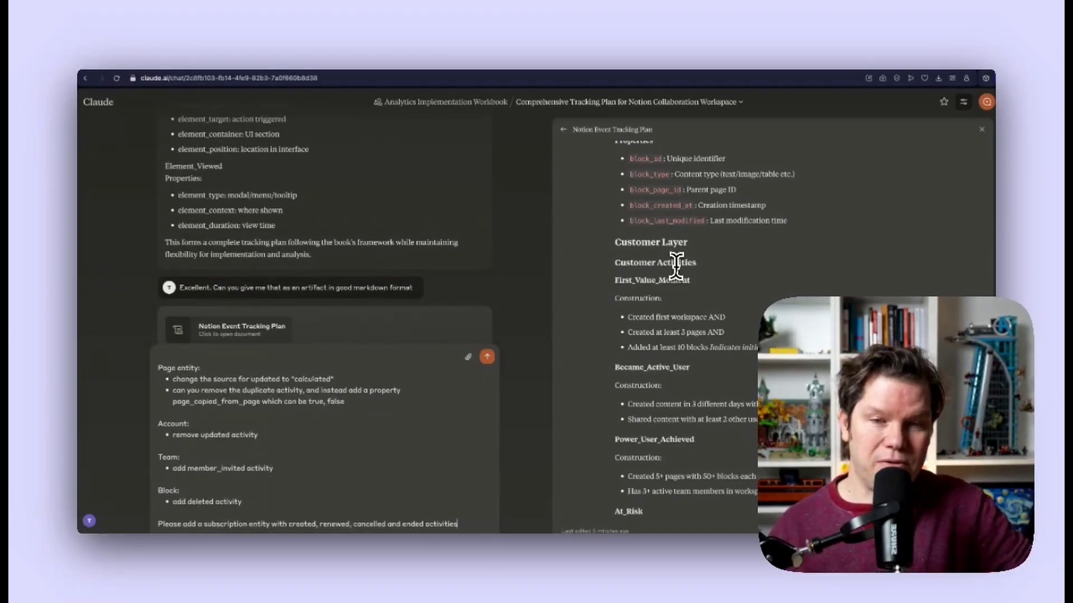
scroll(668, 339, "down", 1)
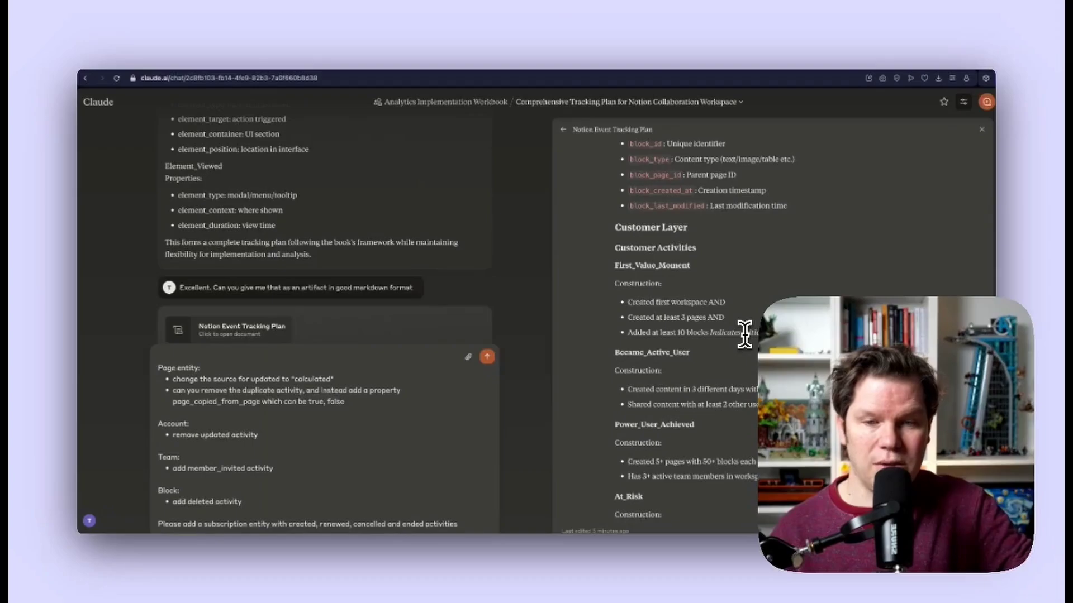
scroll(744, 335, "down", 3)
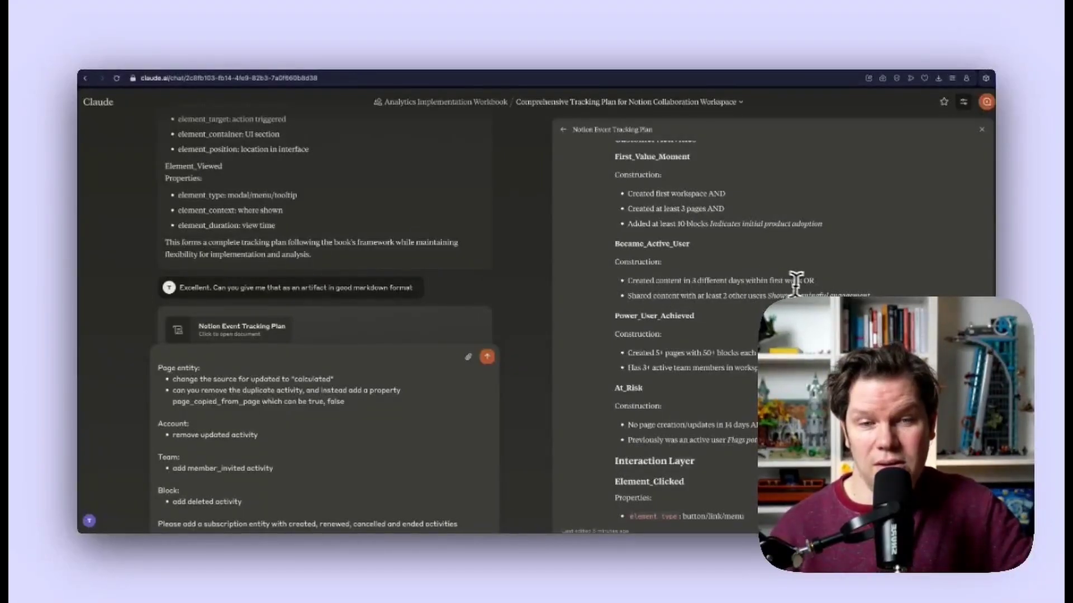
scroll(732, 376, "down", 3)
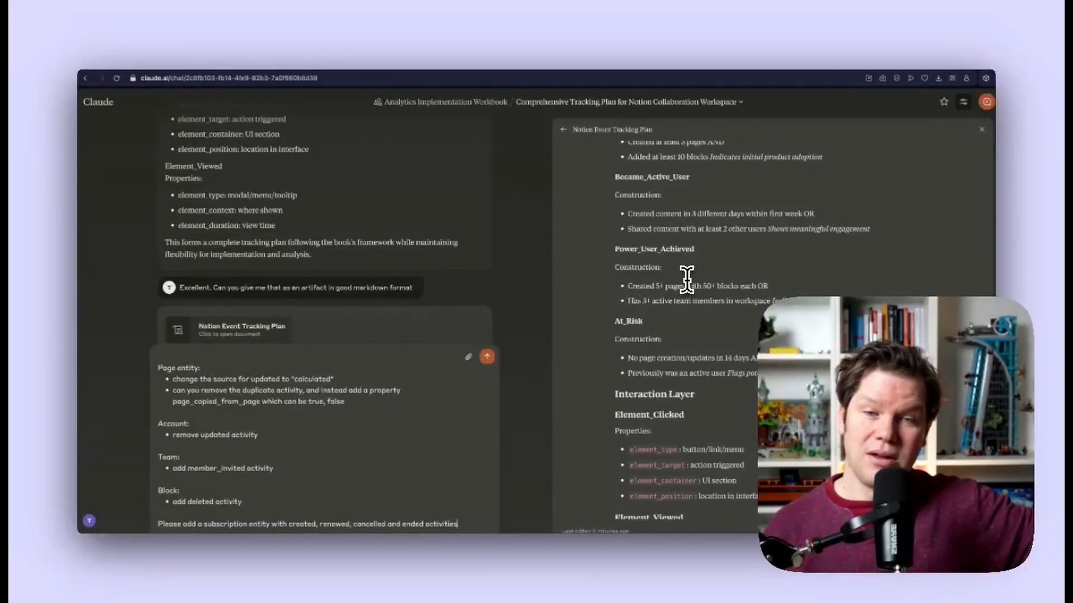
scroll(642, 391, "down", 2)
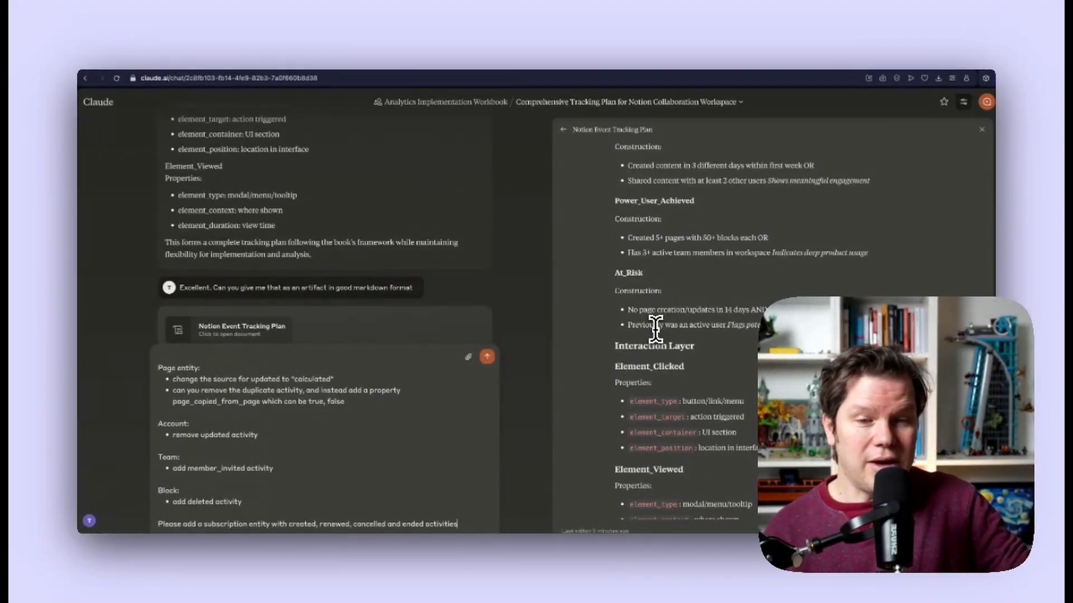
scroll(672, 401, "down", 2)
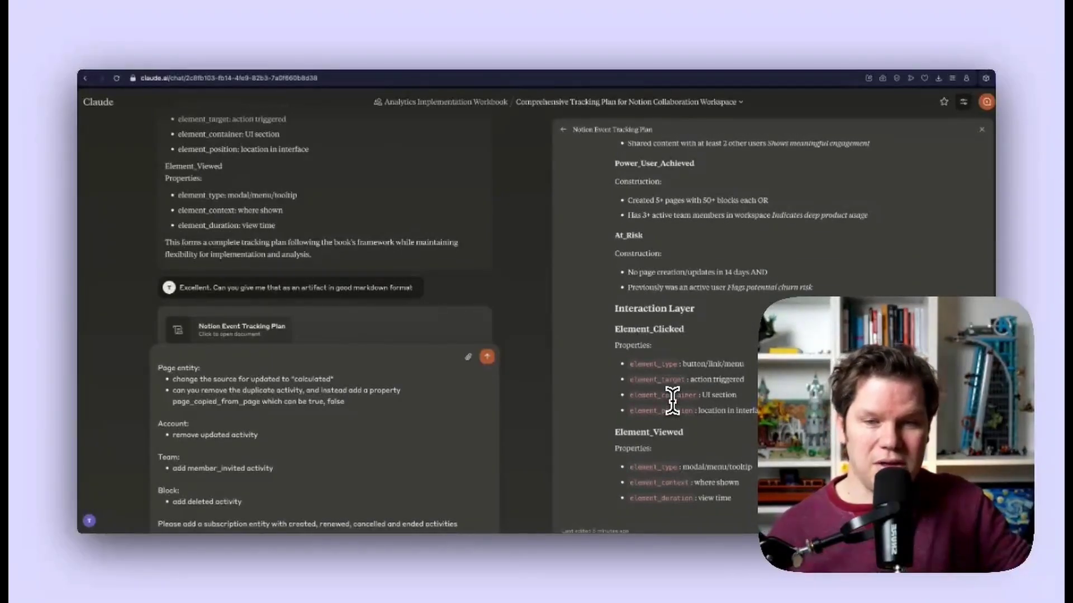
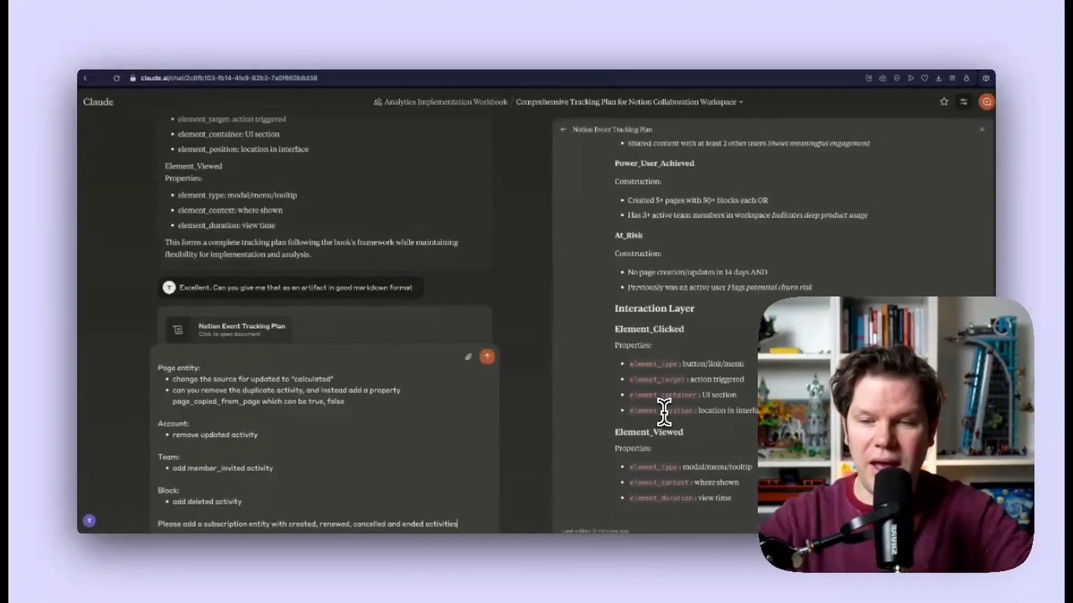
key("Return")
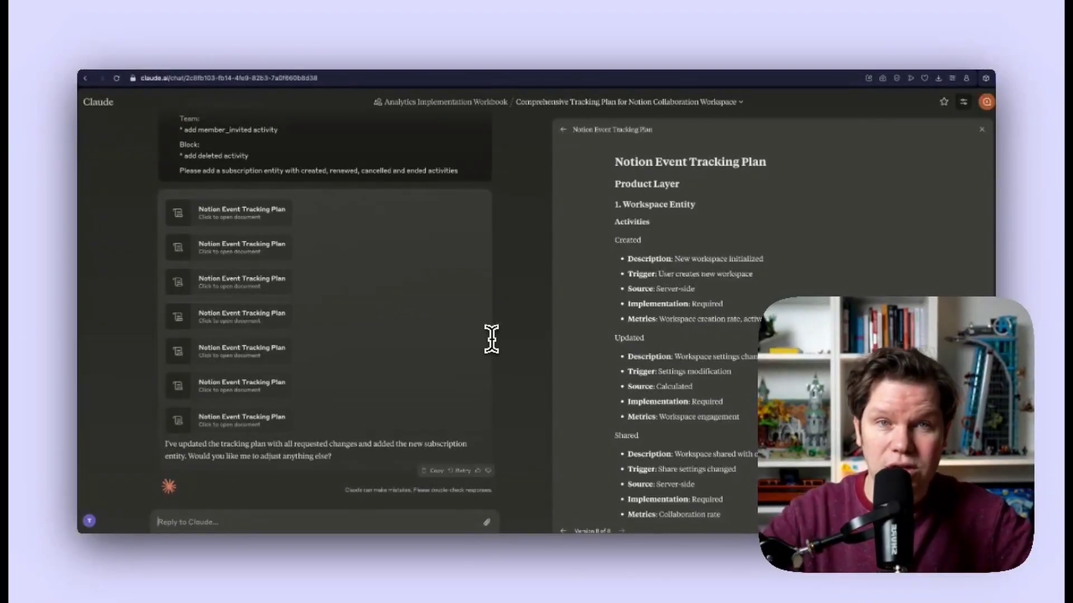
Step: Using the "Tracking plan a day" note, write a prompt requesting documentation of all entities, activities and properties, including data layer implementation, for the internal wiki and developers
key("super+Tab")
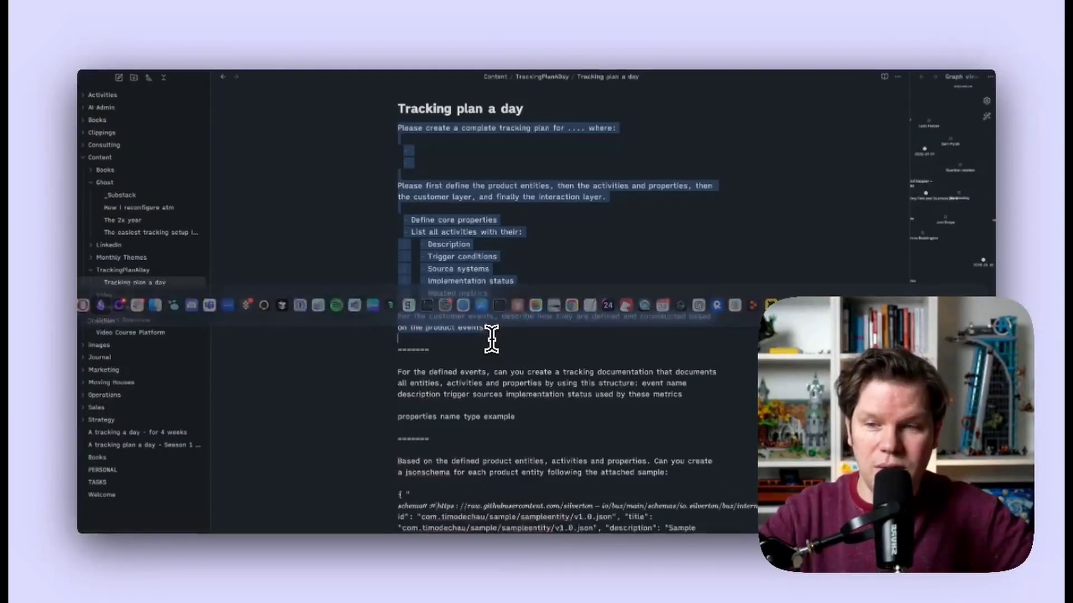
key("super+Tab")
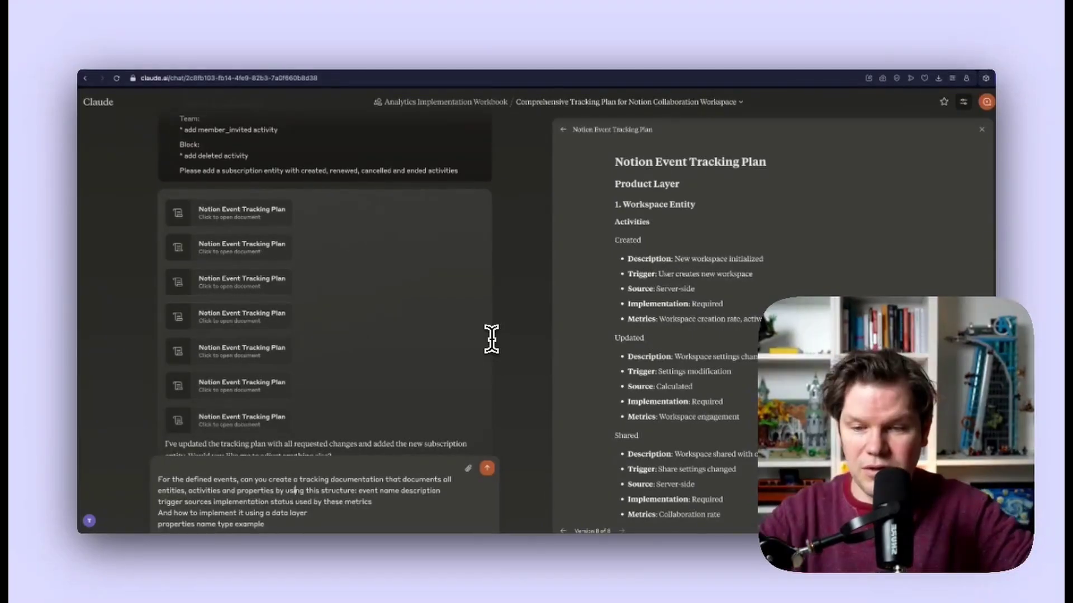
key("super+a")
type("For the defined events, can you create a tracking documentation that documents all entities, activities and properties by using this structure: event name description trigger sources implementation status used by these metrics  And how to implement it using a data layer  properties: name type example  I want to use this documenation for our internal wiki and as hand over to the developers")
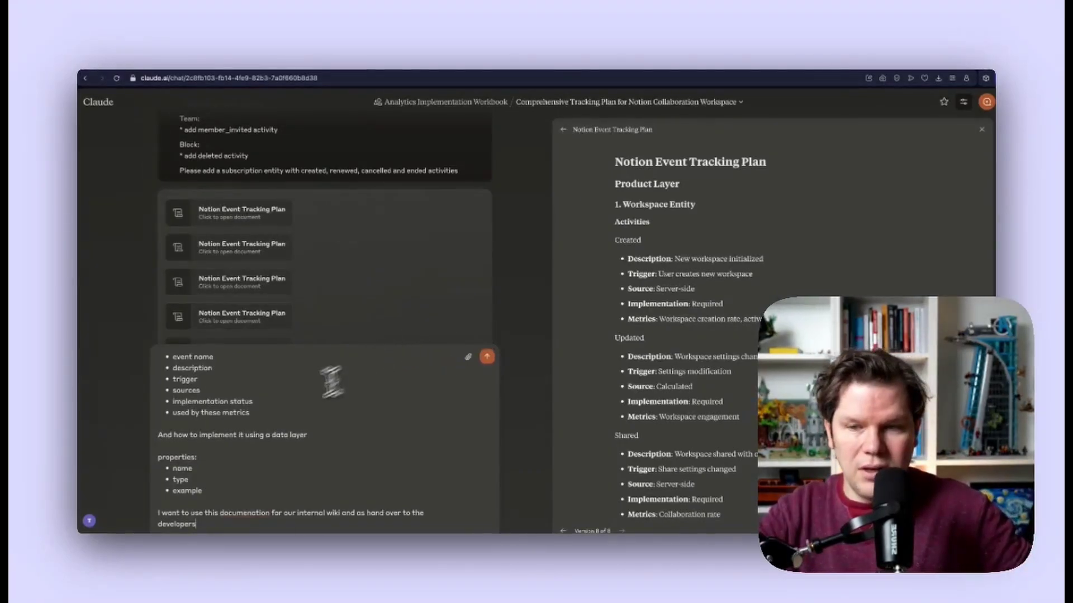
Step: Check the documentation prompt's event structure, data layer line and property fields, and send it
scroll(352, 372, "up", 2)
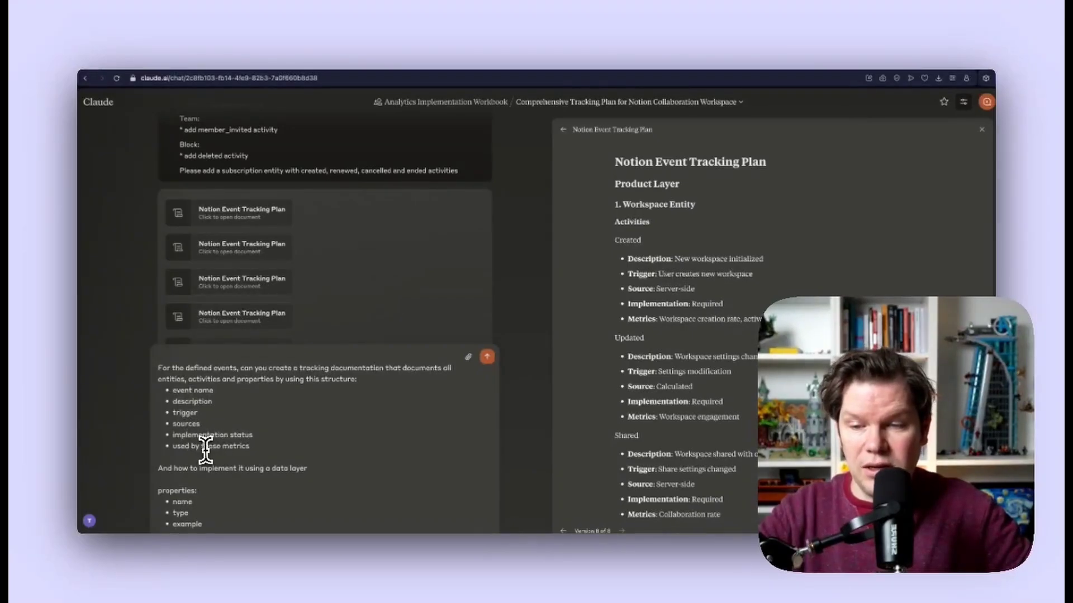
scroll(245, 472, "down", 1)
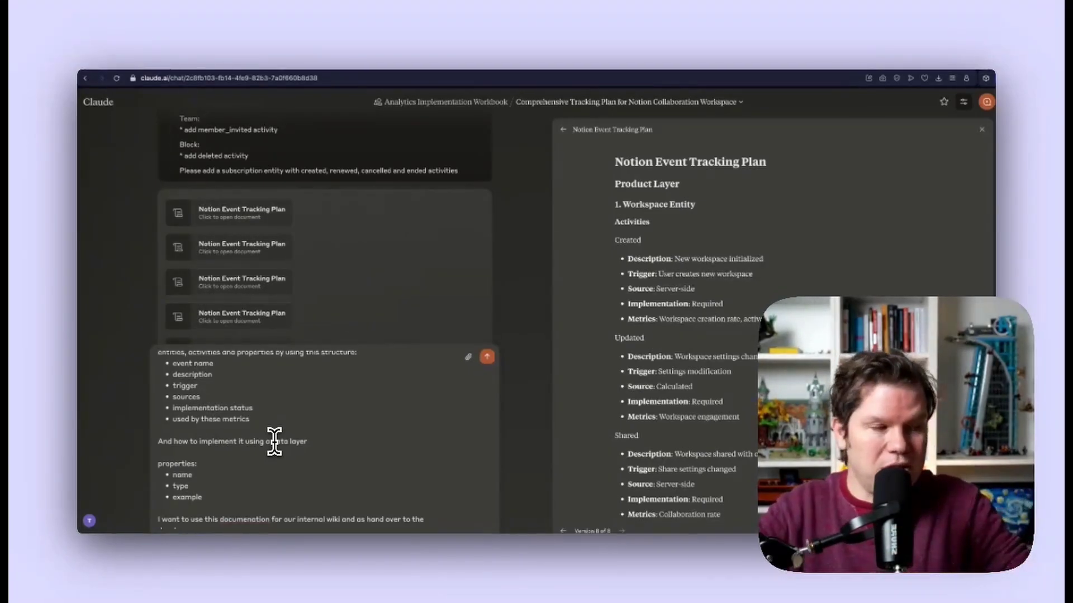
scroll(206, 475, "down", 1)
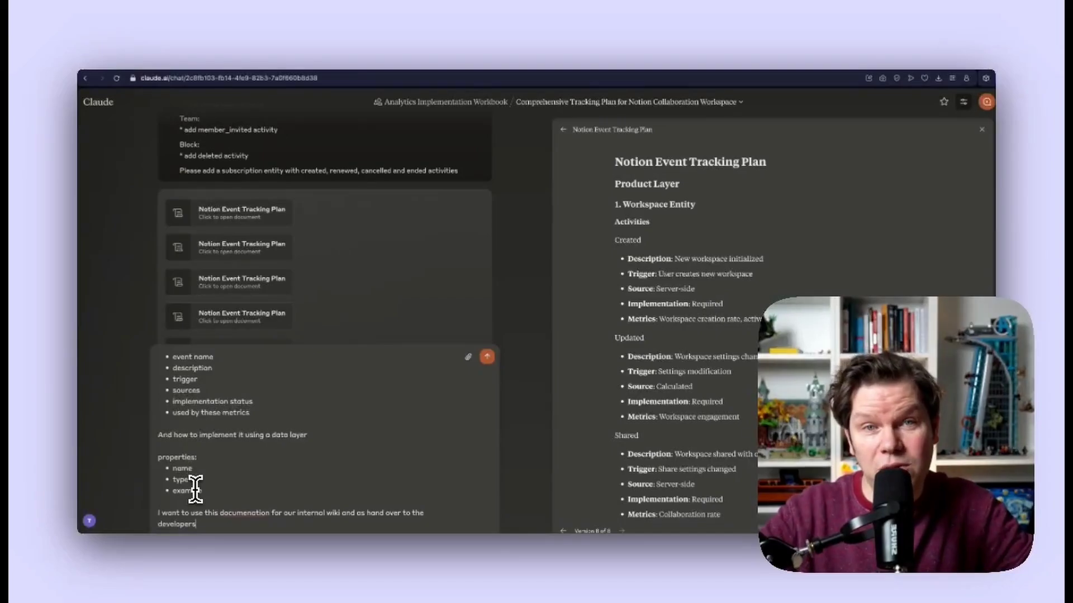
key("Return")
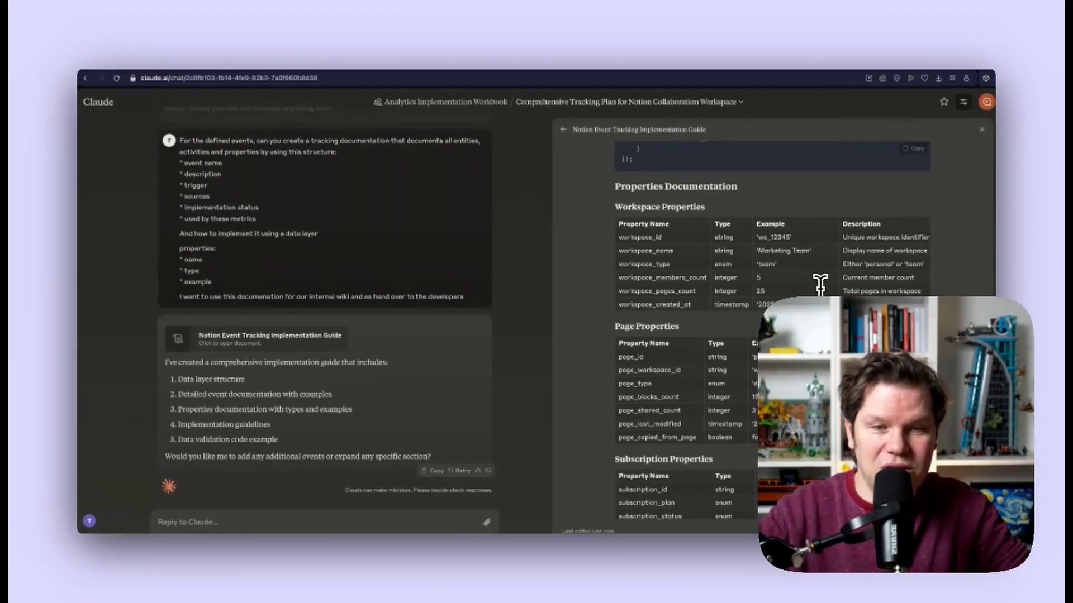
Step: Examine the Notion Event Tracking Implementation Guide's property tables, implementation guidelines and data validation example
scroll(805, 292, "down", 2)
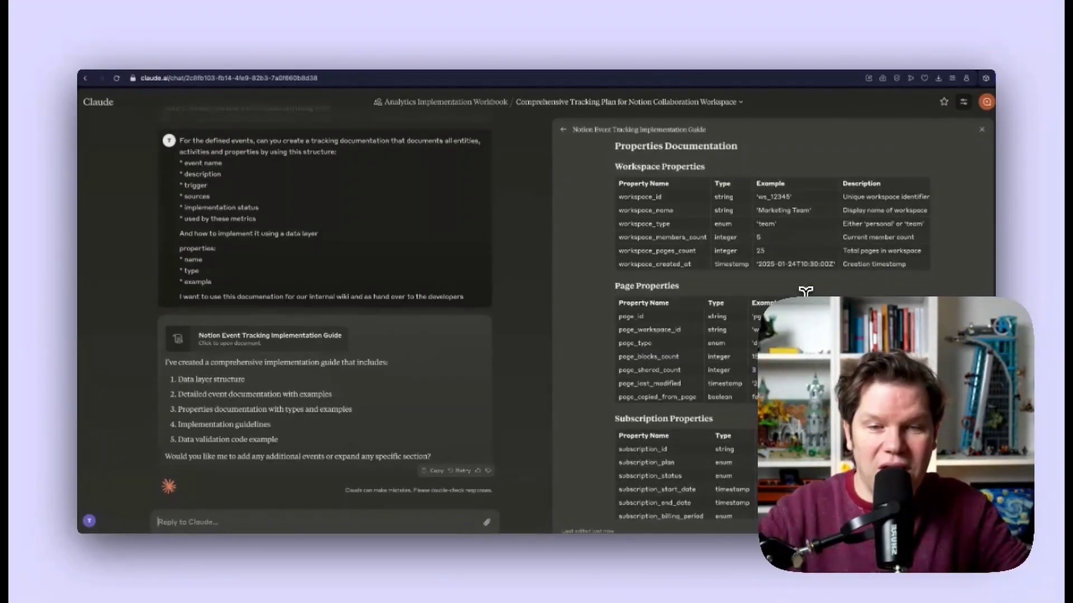
scroll(805, 292, "down", 15)
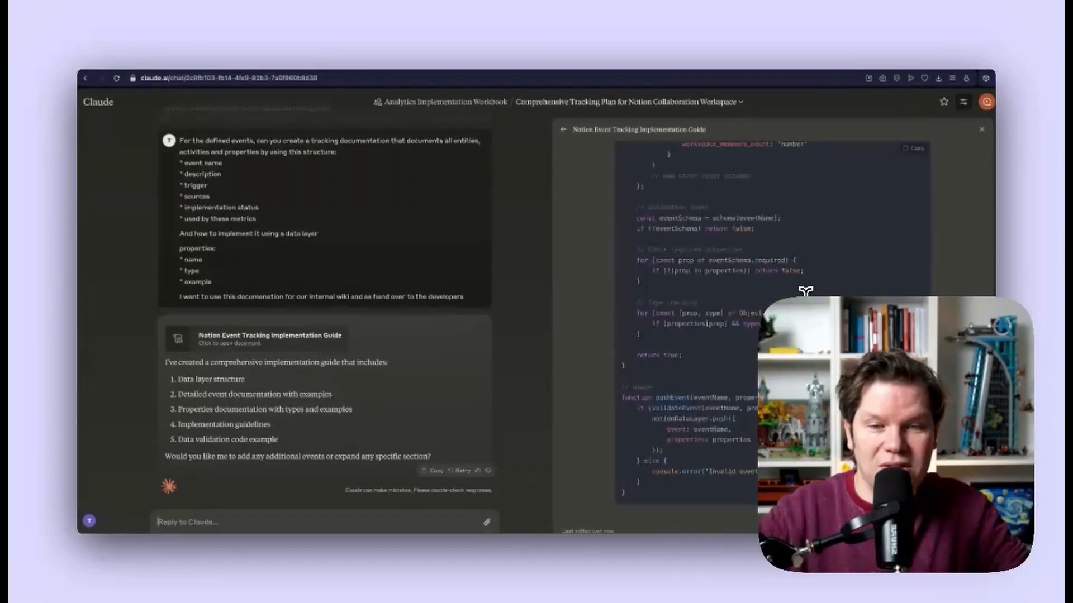
scroll(805, 292, "up", 5)
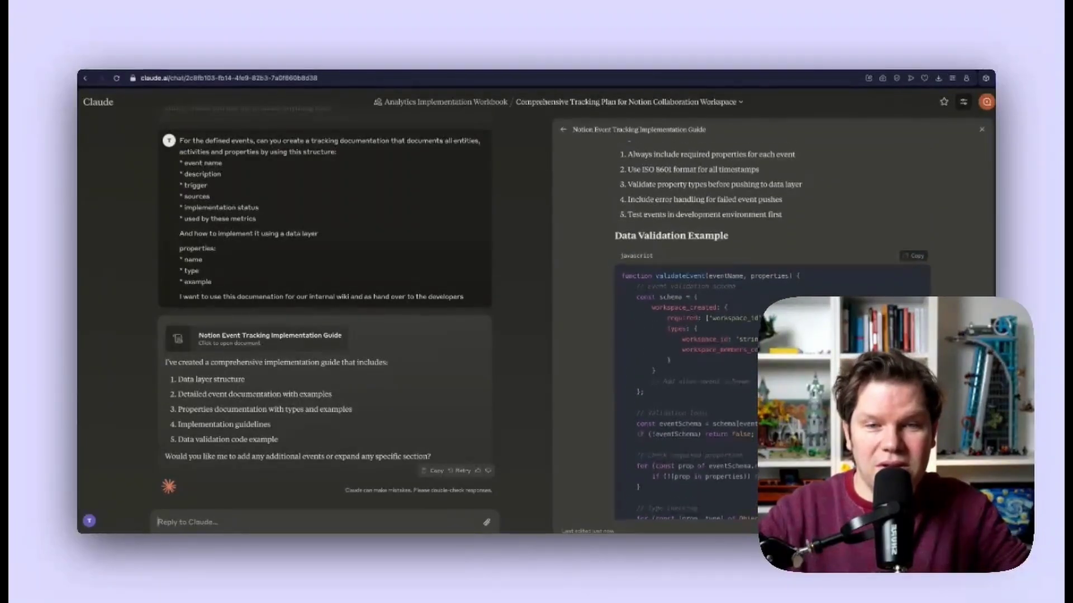
scroll(805, 291, "up", 8)
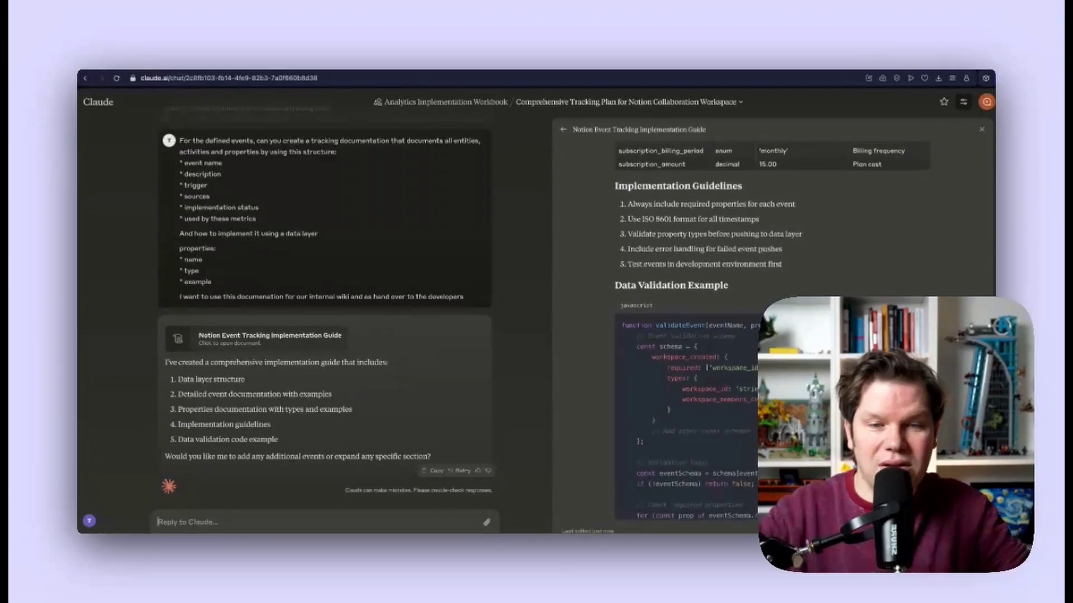
scroll(805, 291, "down", 10)
scroll(706, 247, "down", 3)
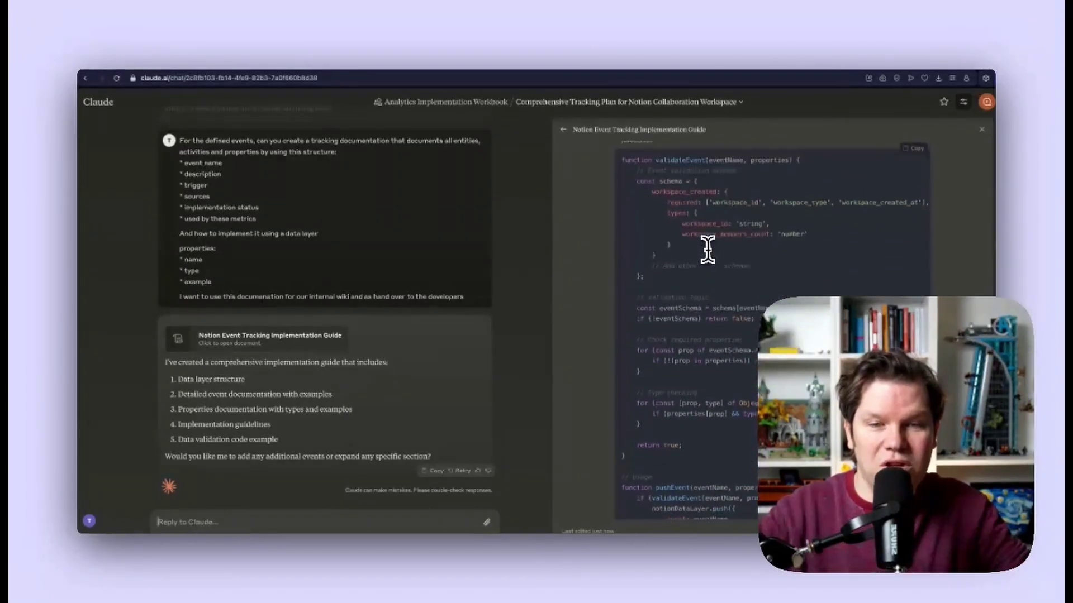
scroll(701, 304, "up", 3)
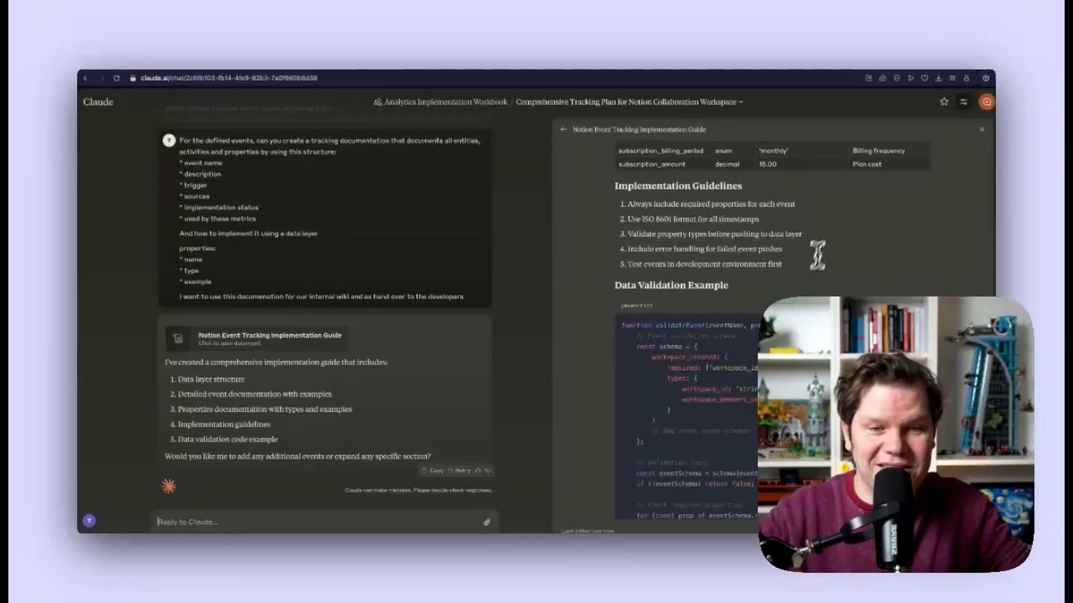
scroll(798, 292, "up", 10)
scroll(799, 293, "up", 10)
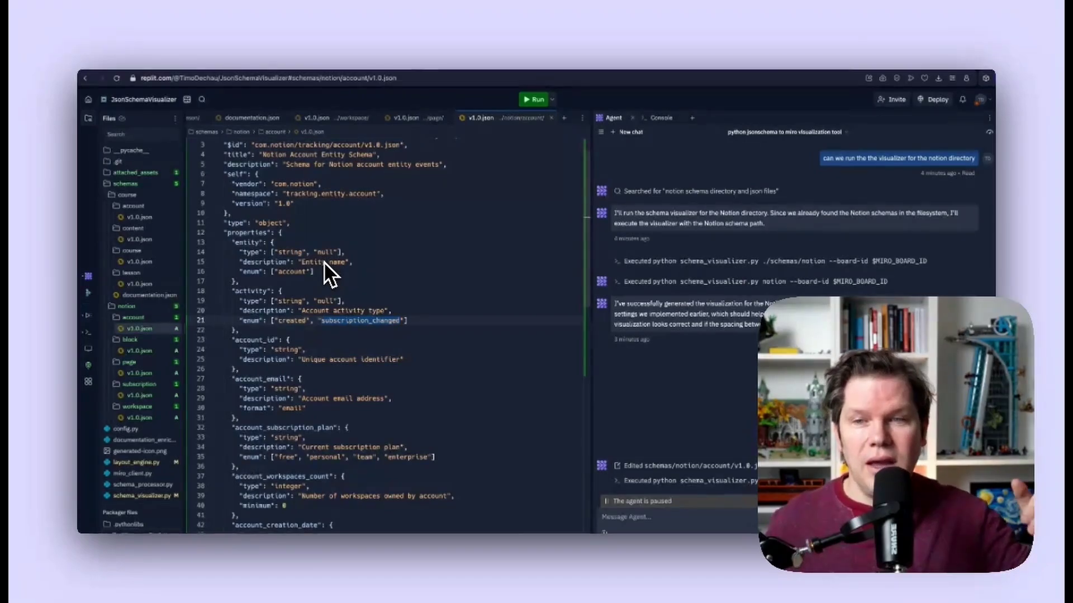
Step: In Replit, replace "subscription_changed" with "deleted" in the activity enum of the Notion account schema v1.0.json
scroll(386, 229, "up", 1)
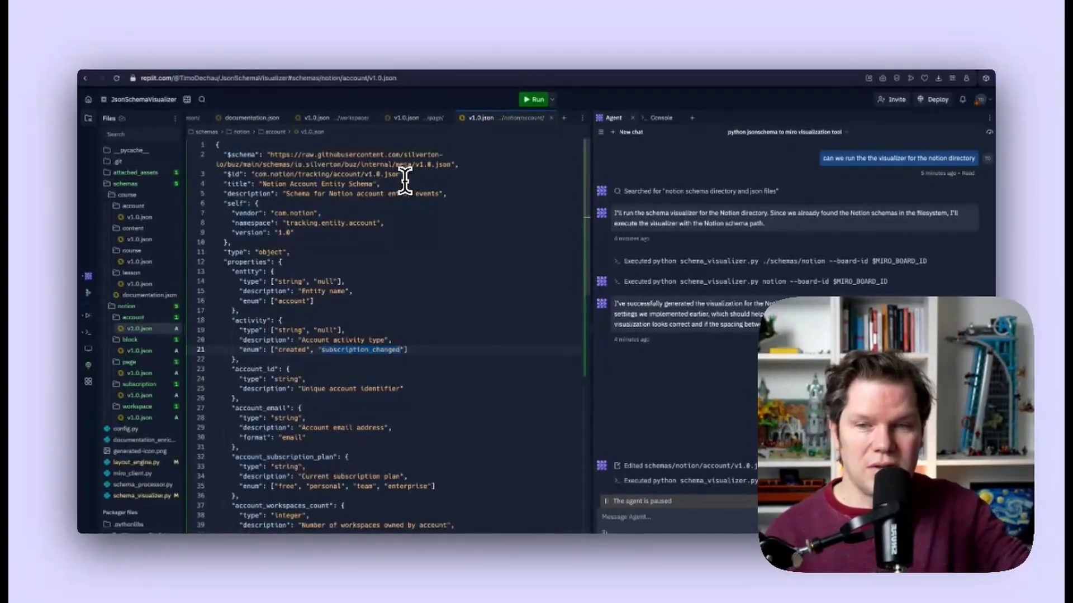
scroll(361, 287, "down", 2)
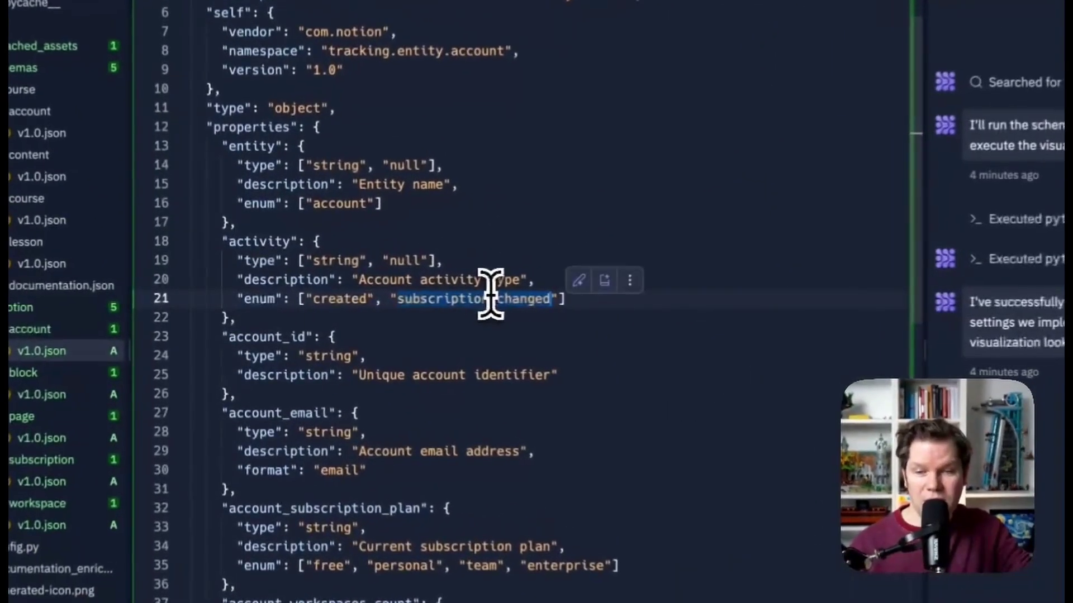
type("deleted")
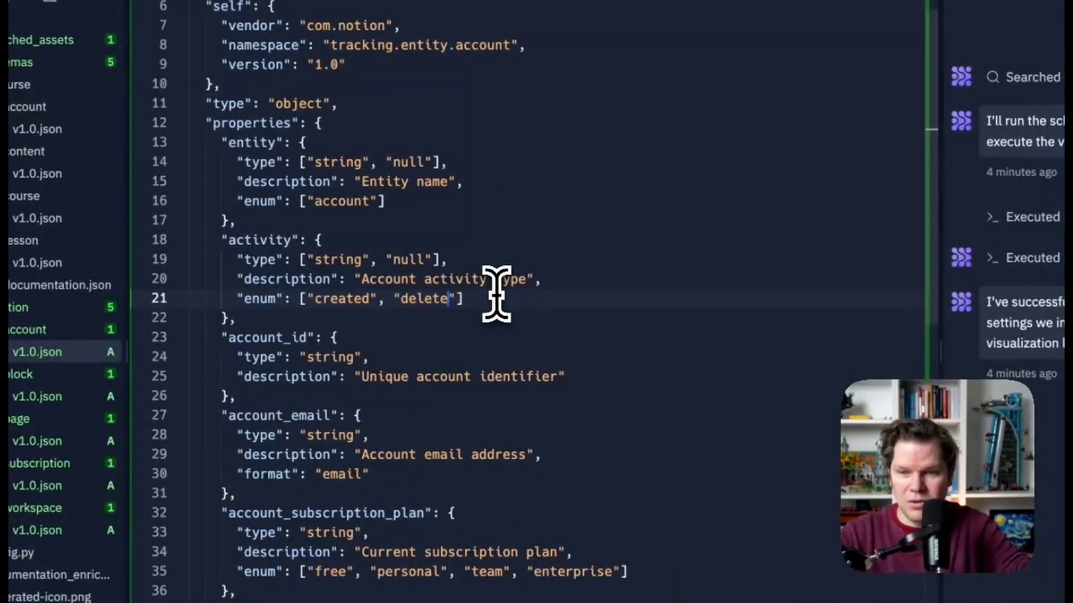
left_click(549, 350)
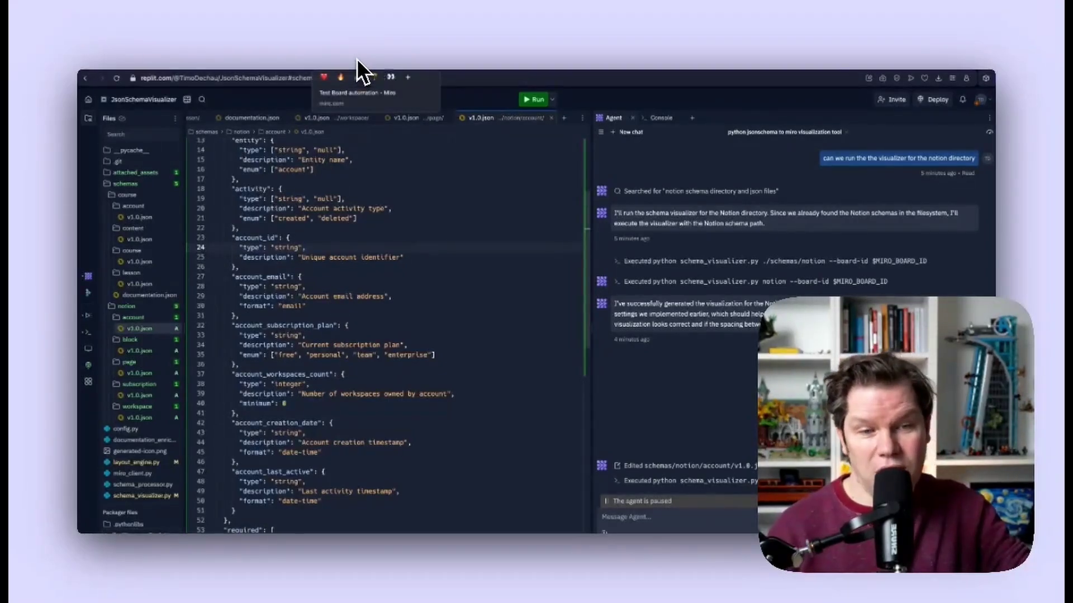
Step: Switch to the Miro board "Test Board automation" and inspect the details of the created and account_id cards in the account schema
left_click(357, 58)
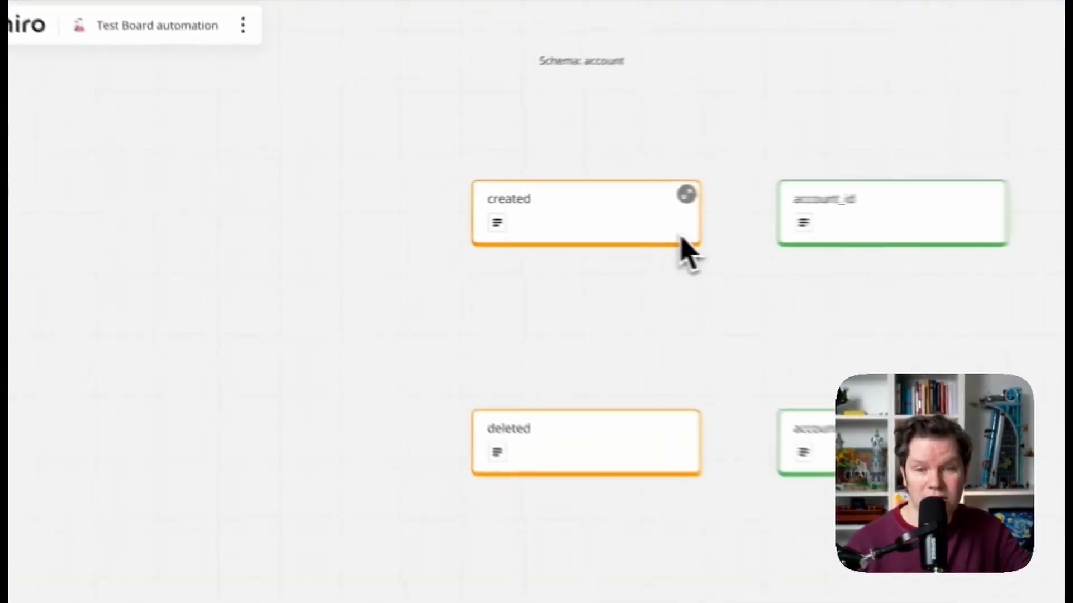
left_click(686, 194)
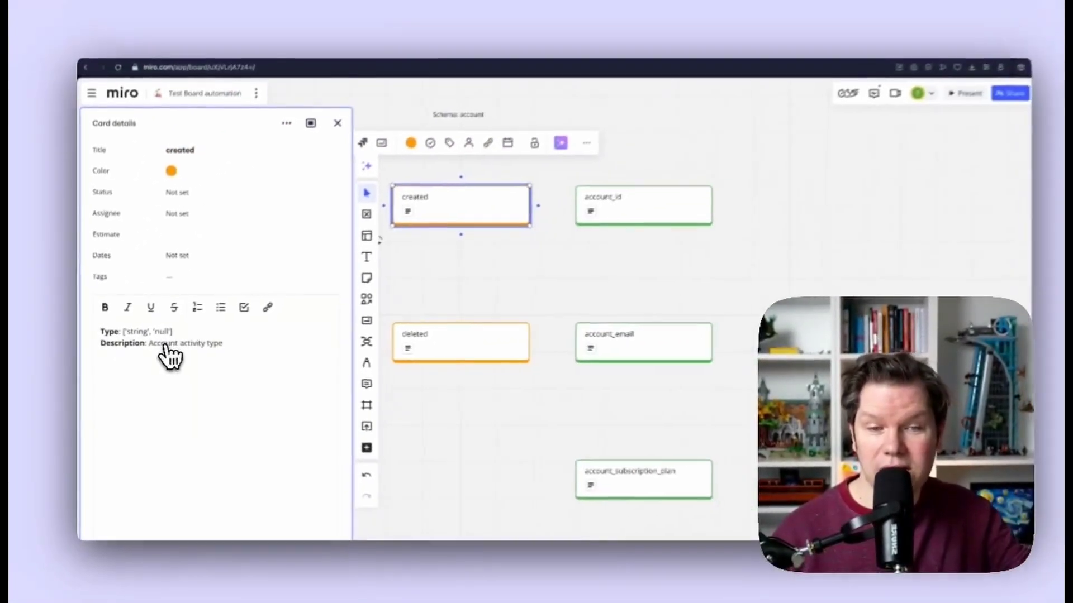
left_click(327, 132)
left_click(629, 215)
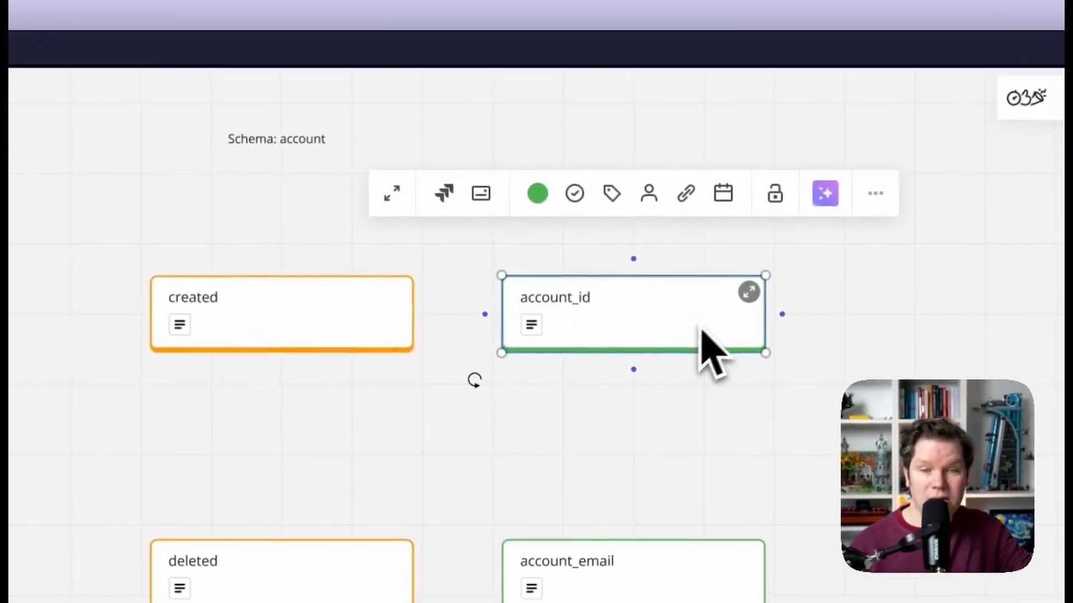
left_click(740, 291)
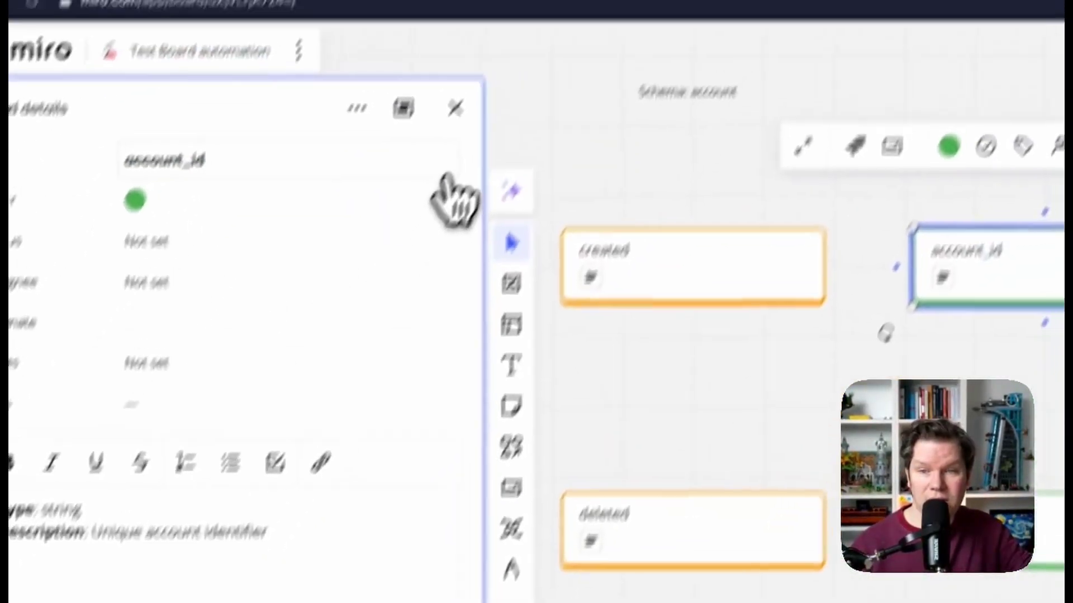
left_click(455, 108)
left_click(587, 335)
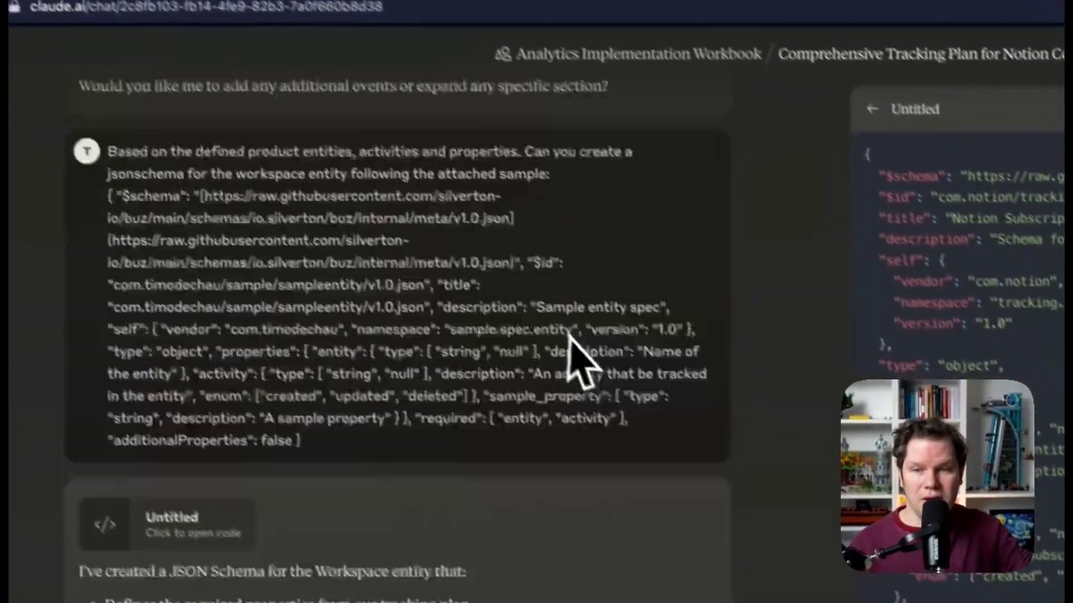
Step: Return to the original prompt requesting the complete Notion tracking plan in the Claude conversation
scroll(576, 357, "up", 15)
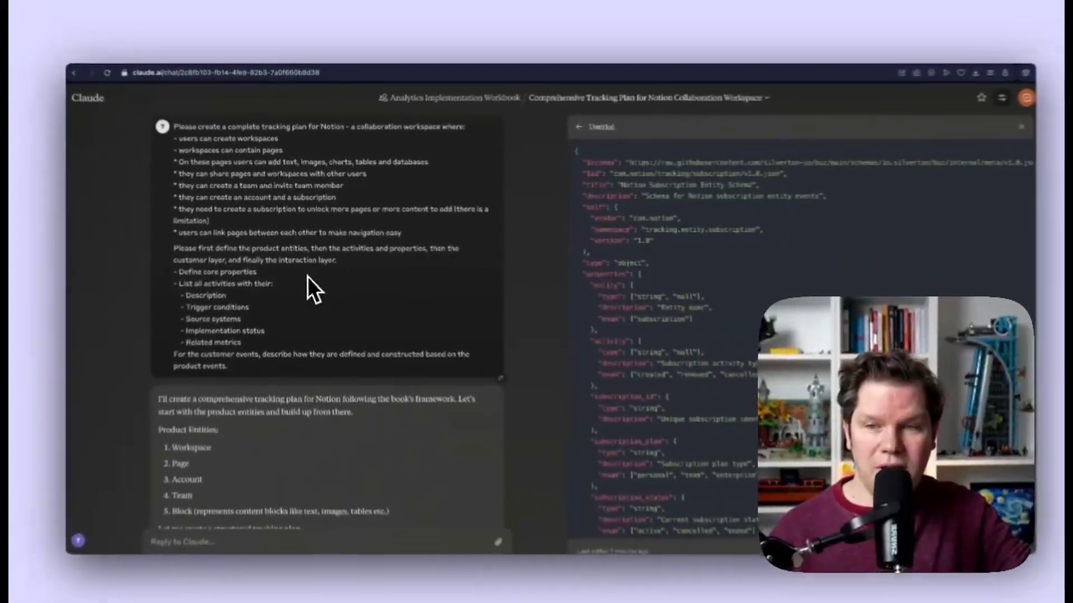